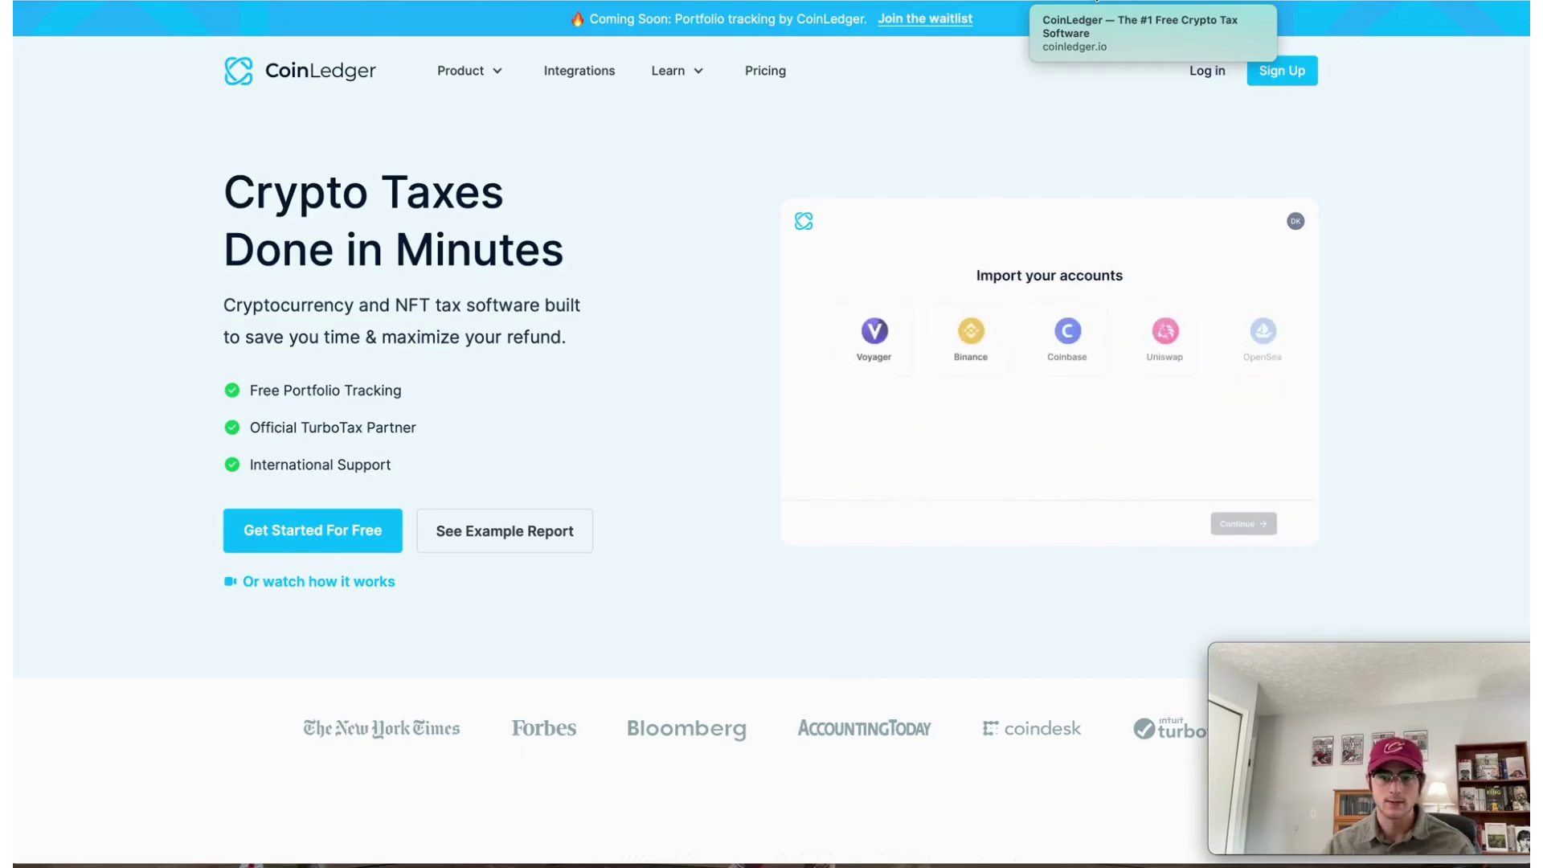
- In the CoinLedger app, add a new Avalanche C-Chain account found by searching 'aval'
left_click(338, 0)
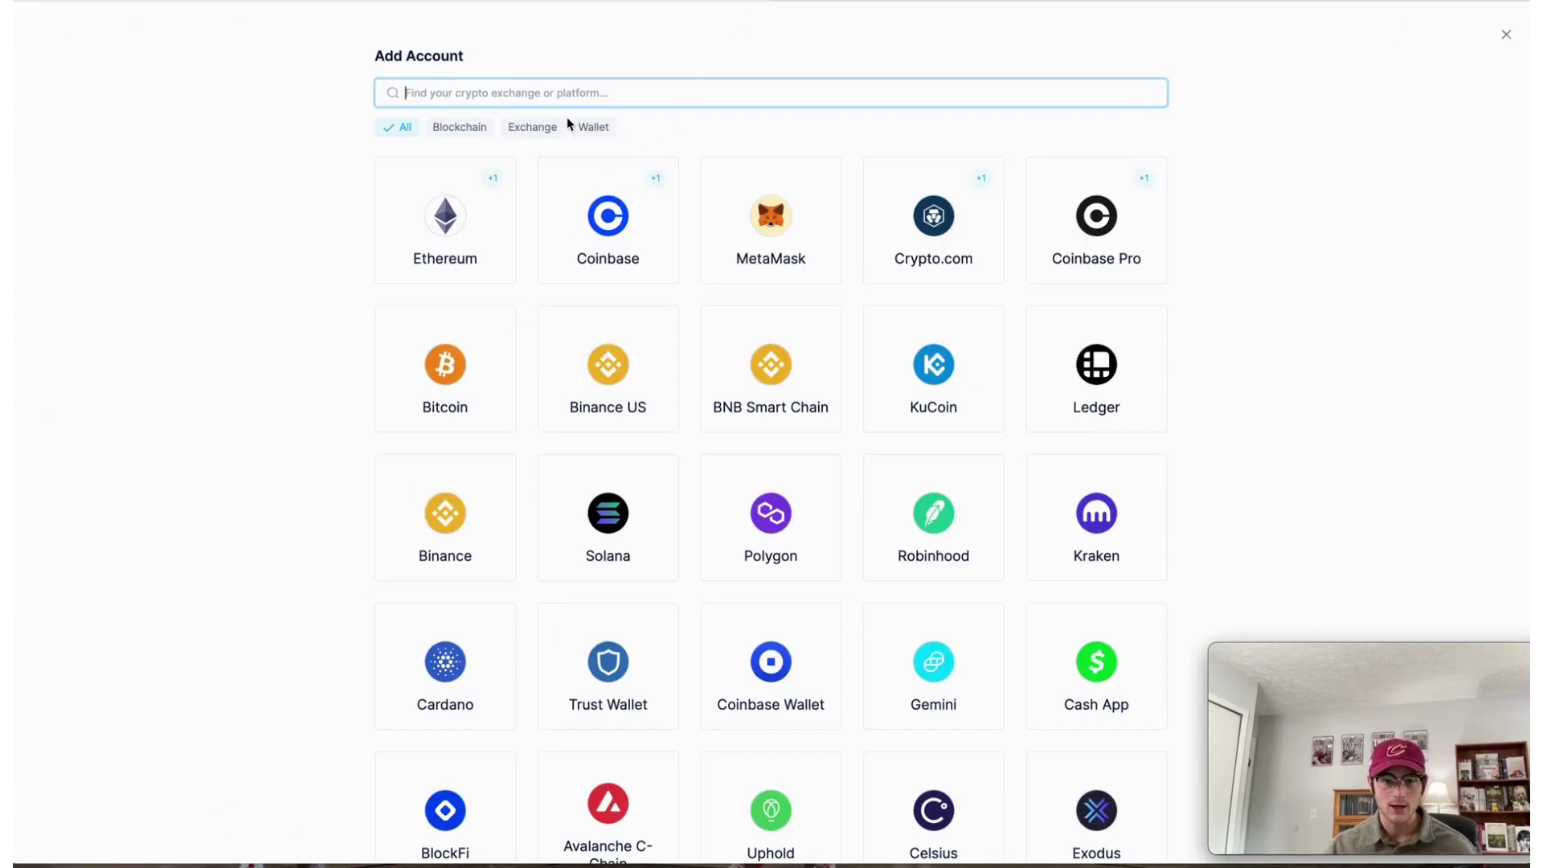
type("avl")
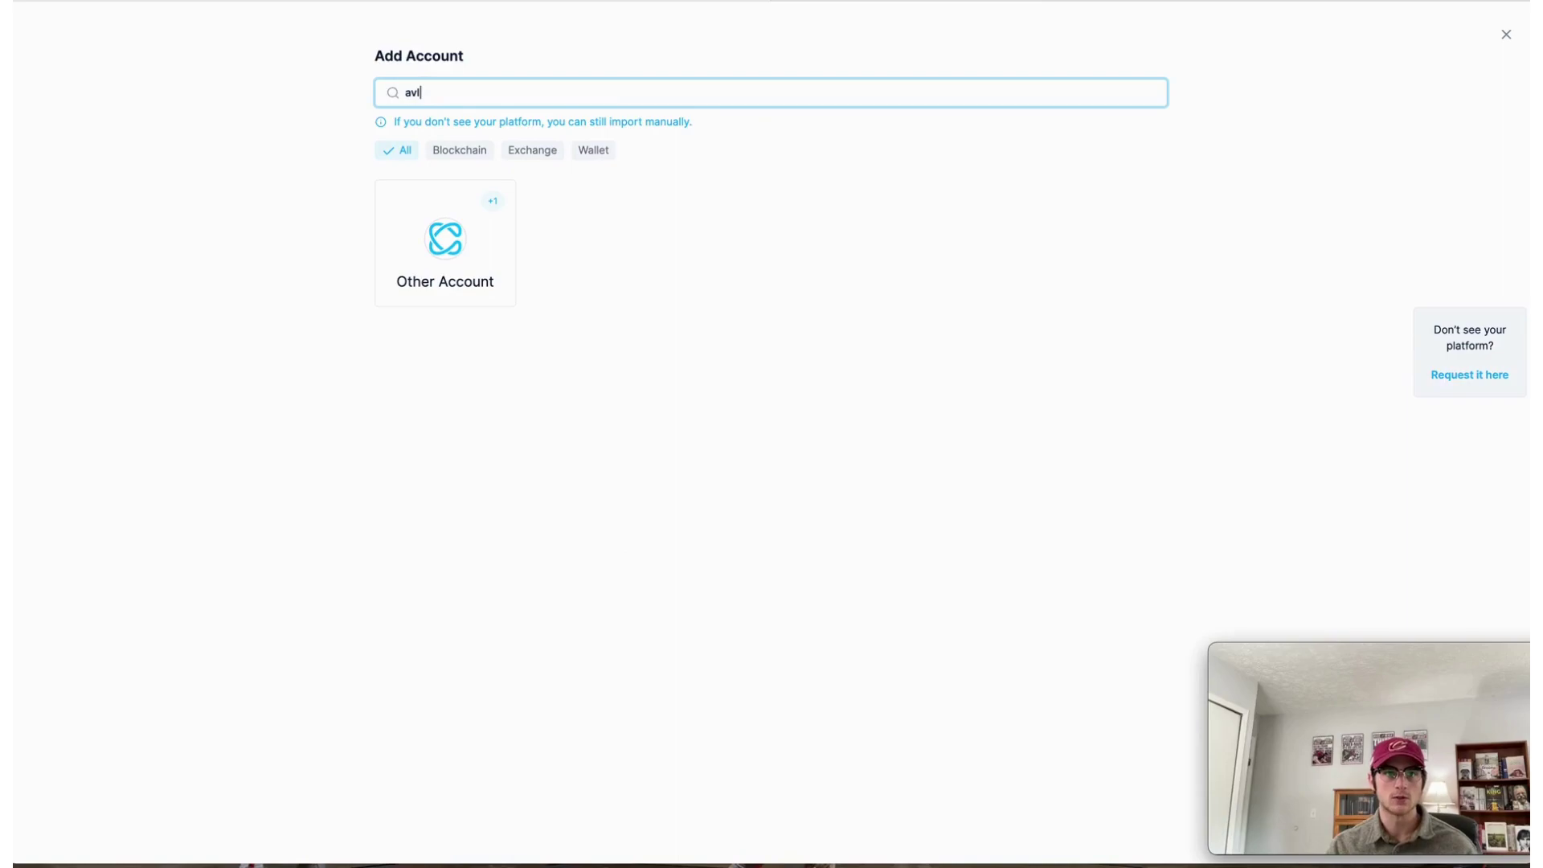
key("BackSpace")
type("al")
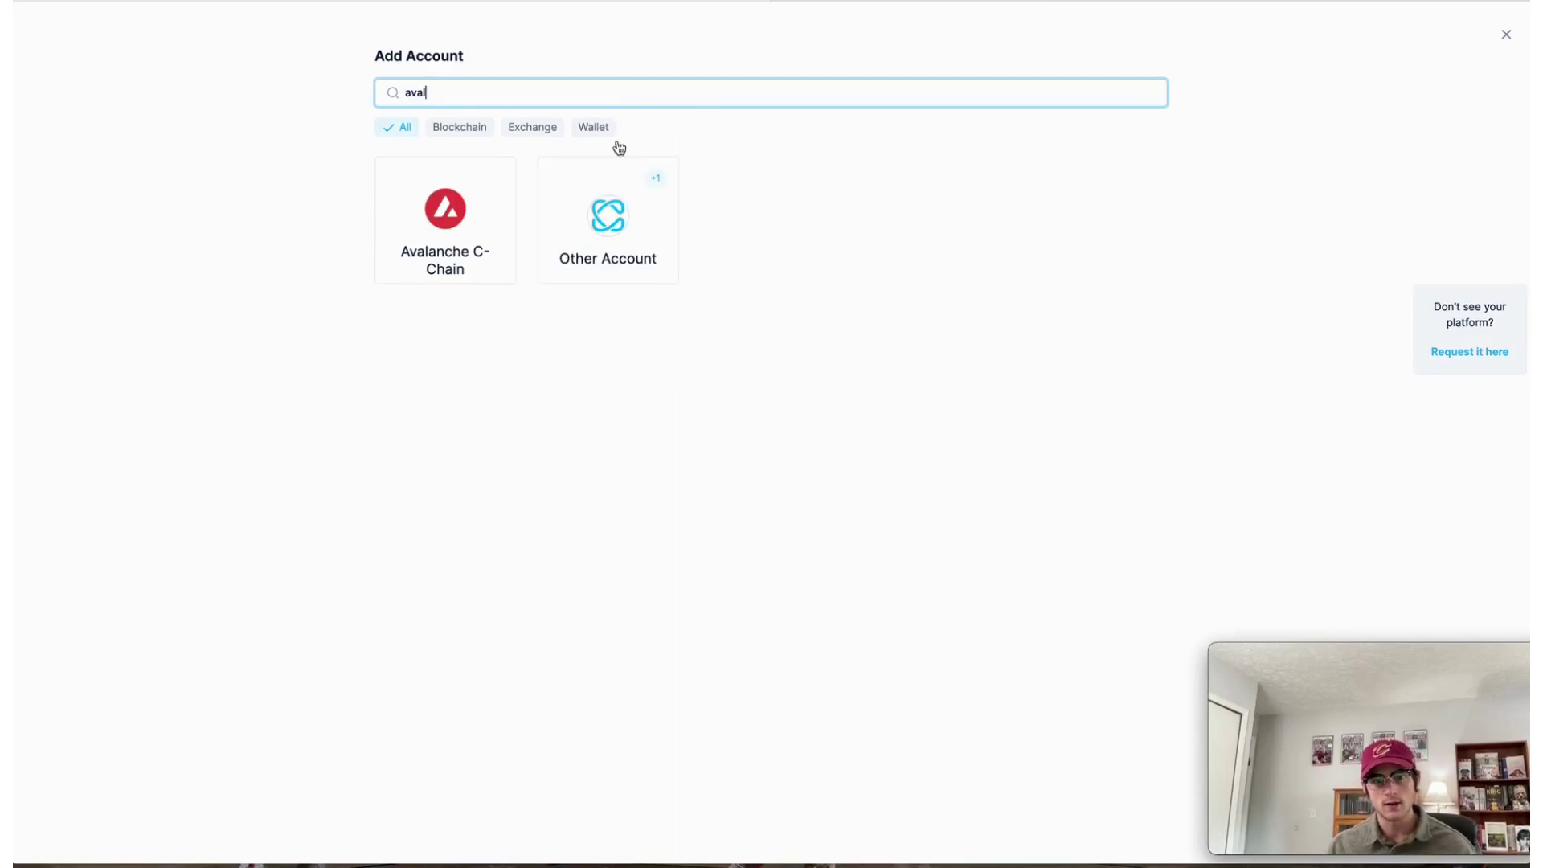
left_click(449, 208)
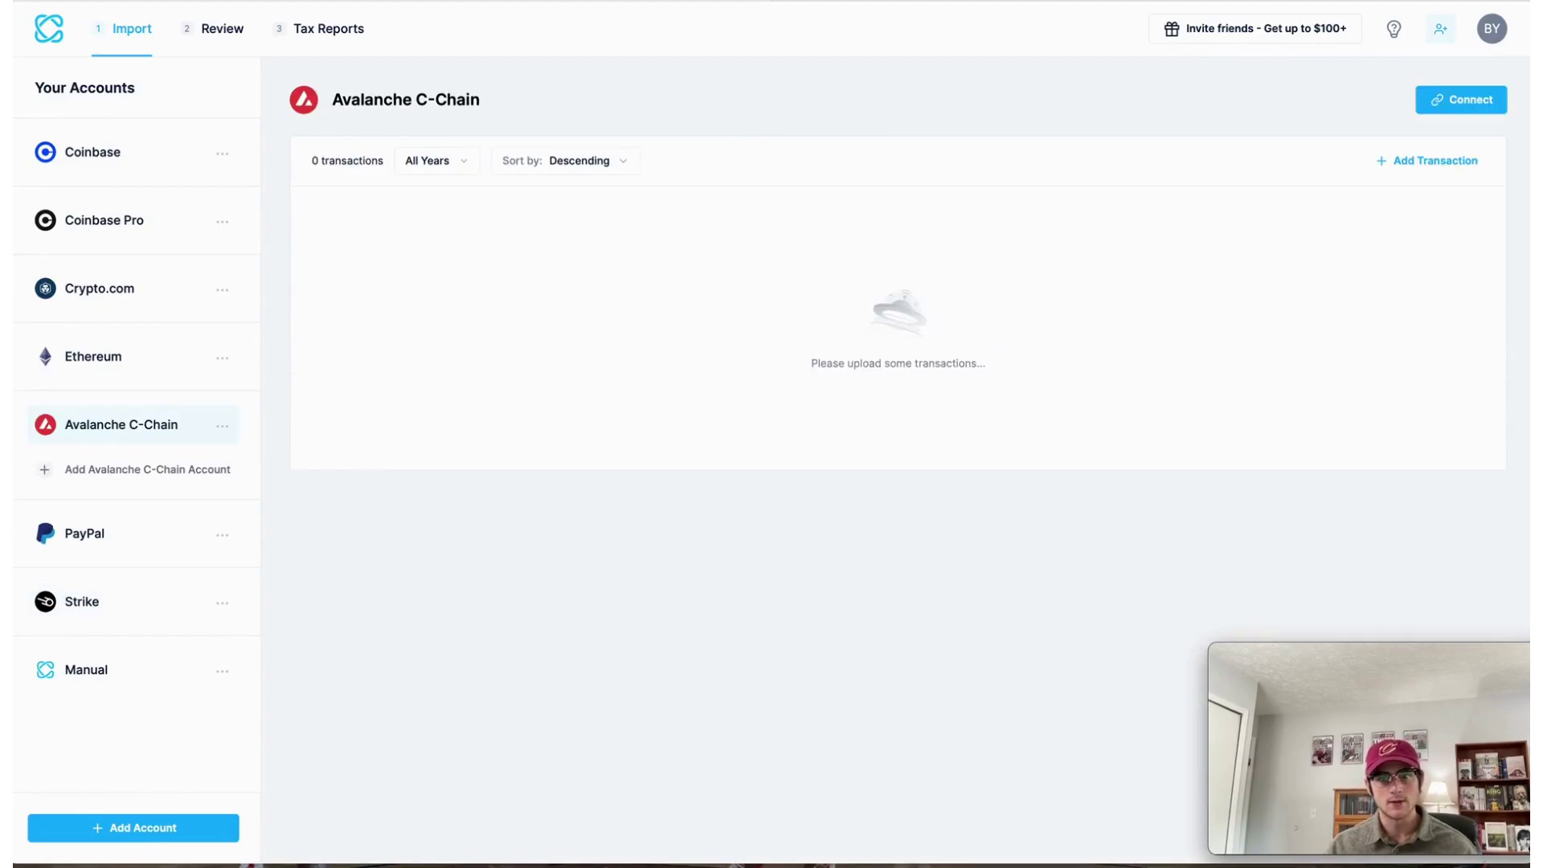
- Connect the pasted Avalanche wallet address to import its 42 transactions
left_click(1460, 105)
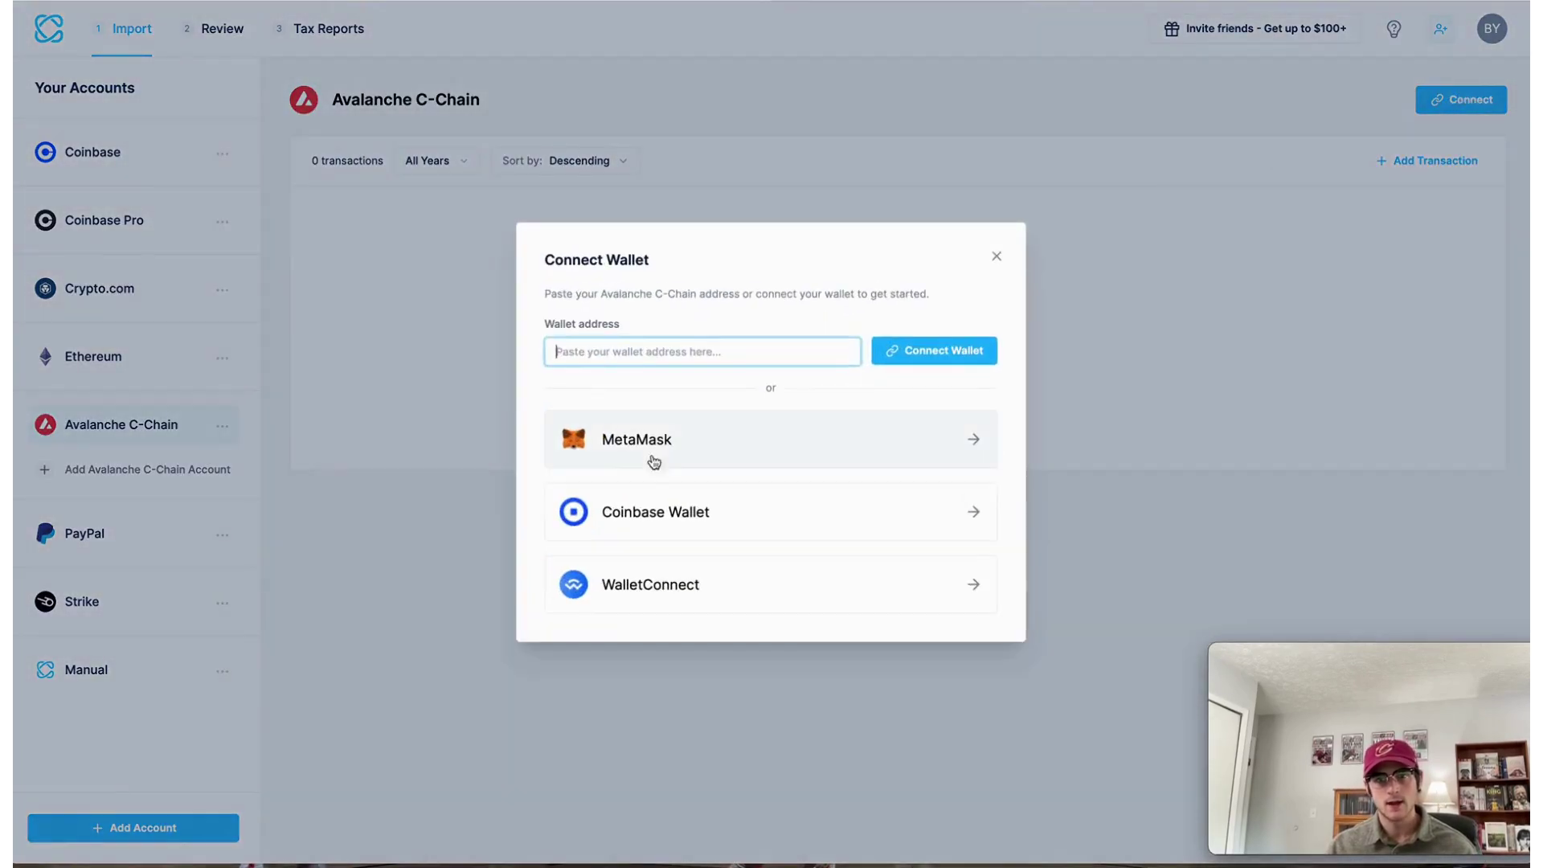
key("ctrl+v")
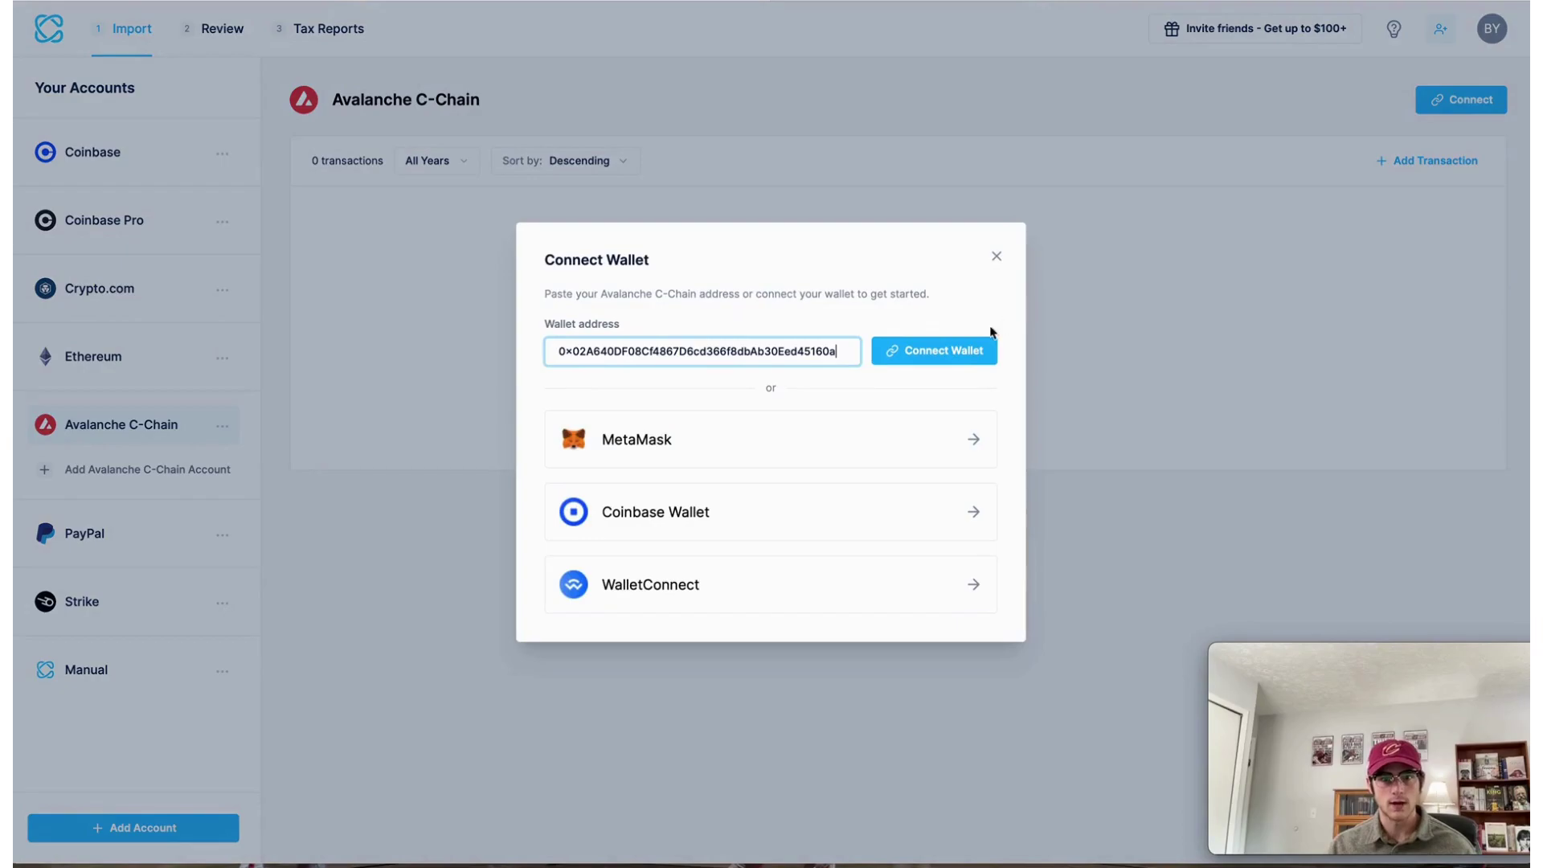
left_click(942, 356)
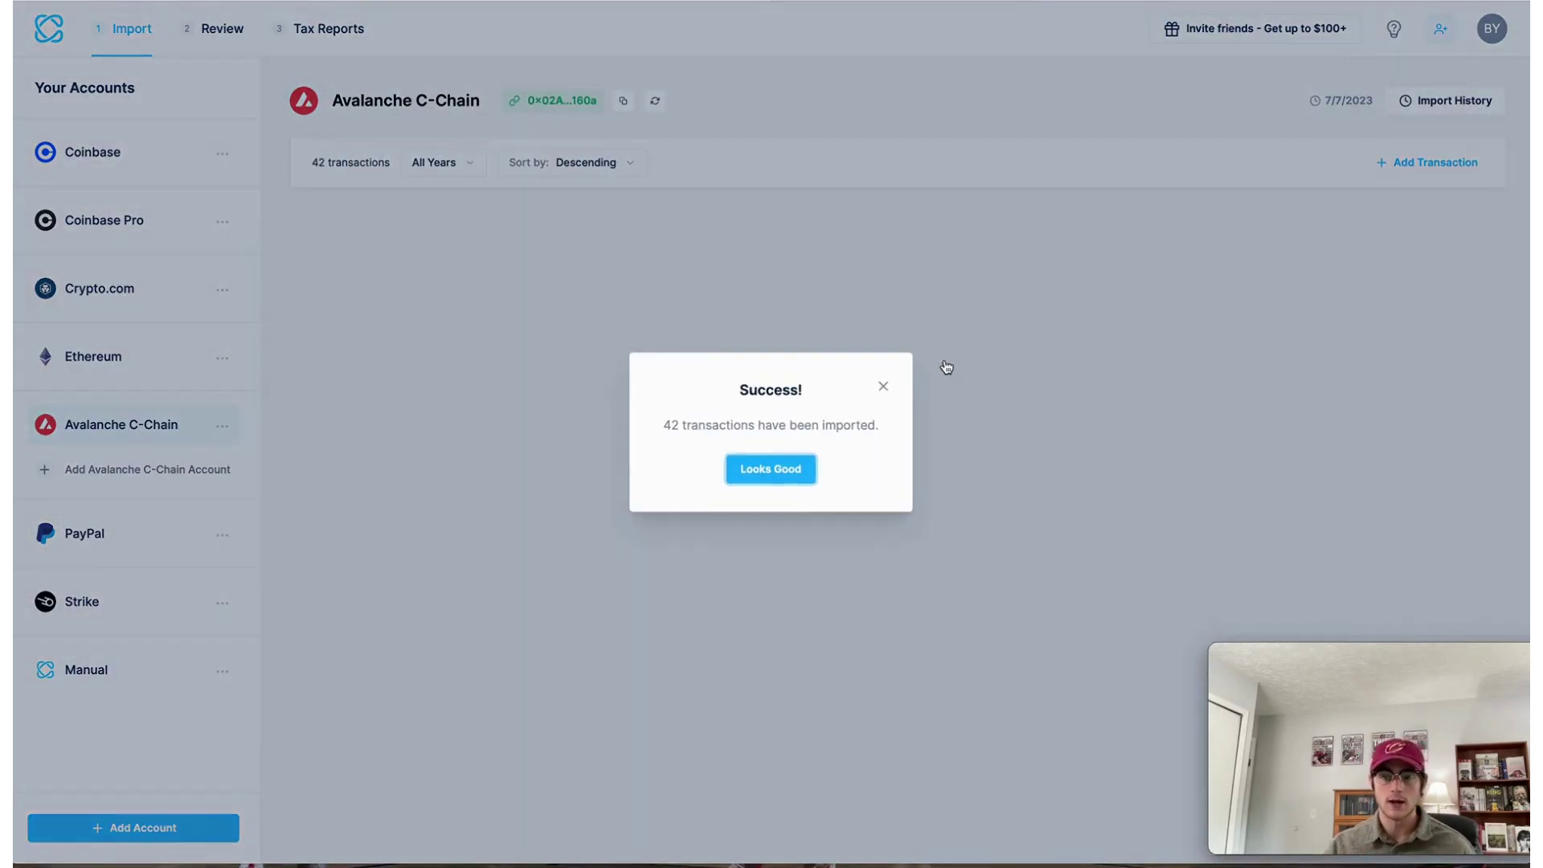
- Dismiss the success message and add Trust Wallet from the Wallet platforms
left_click(770, 469)
left_click(124, 823)
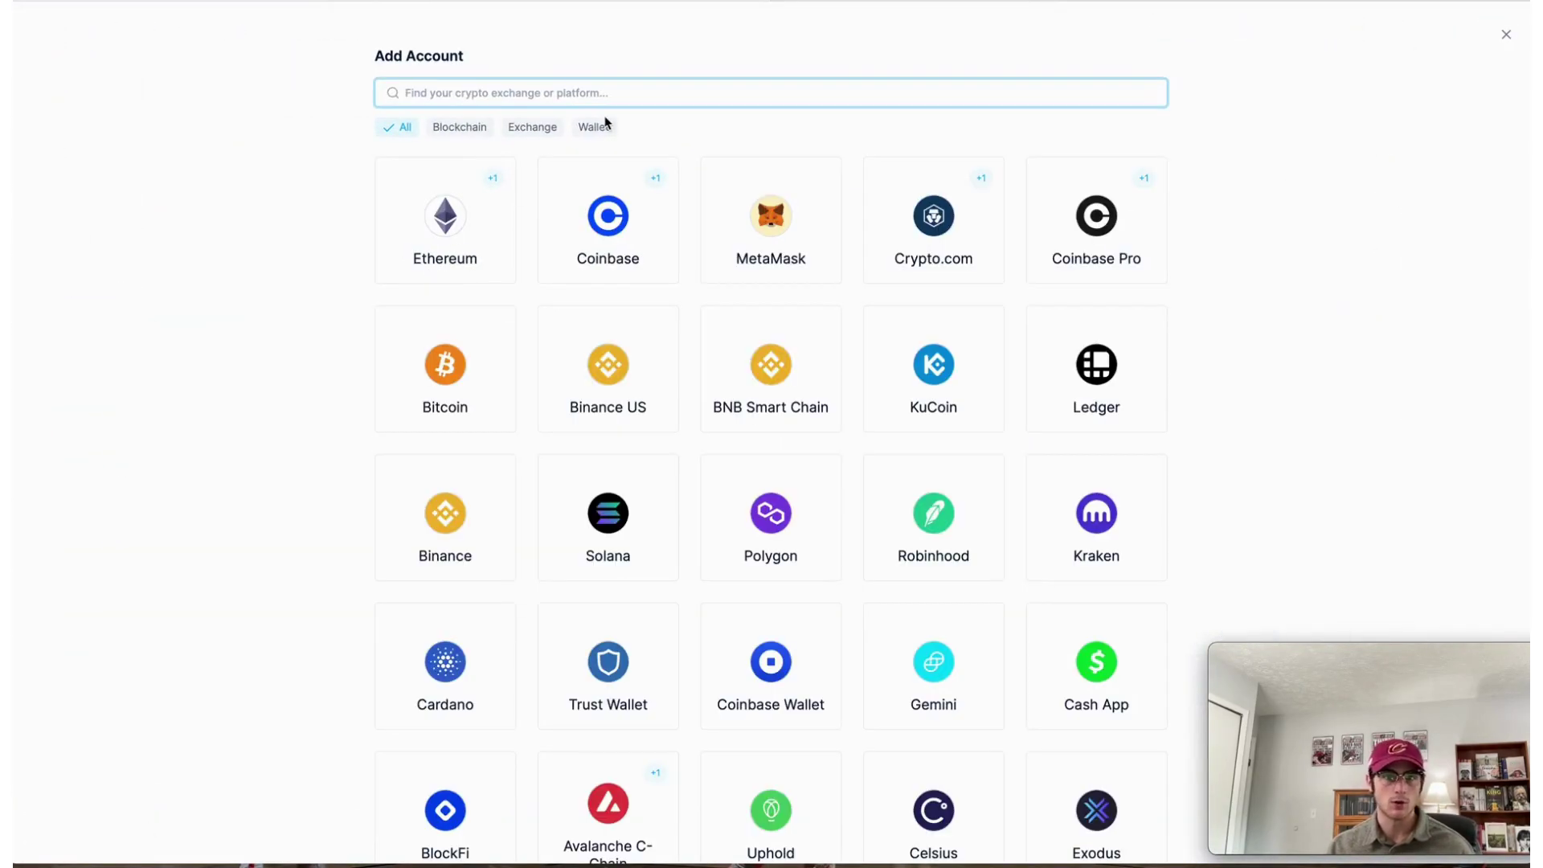
left_click(595, 127)
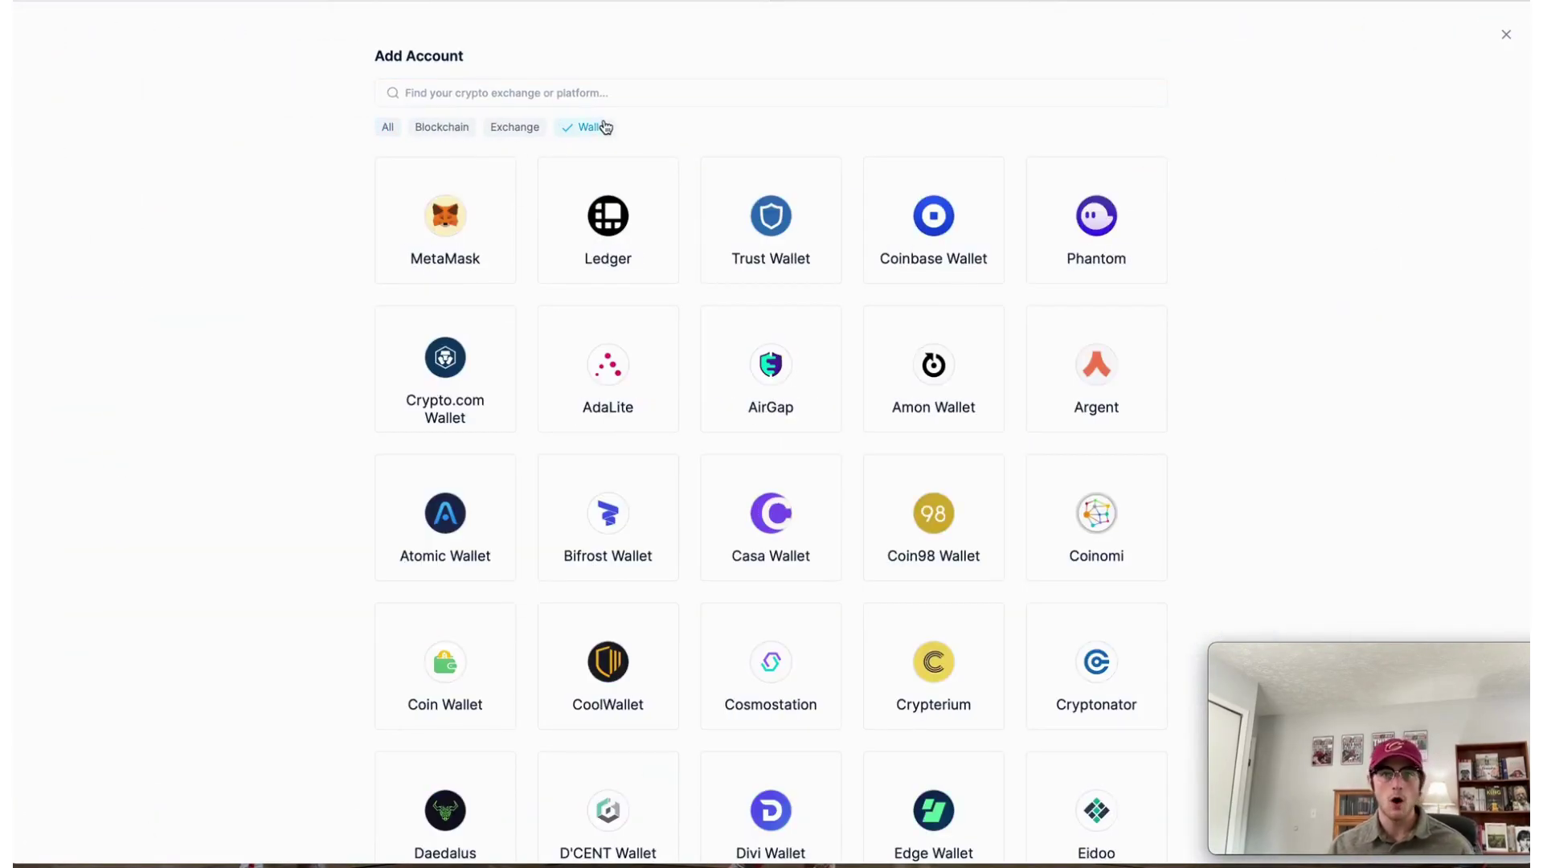
left_click(770, 248)
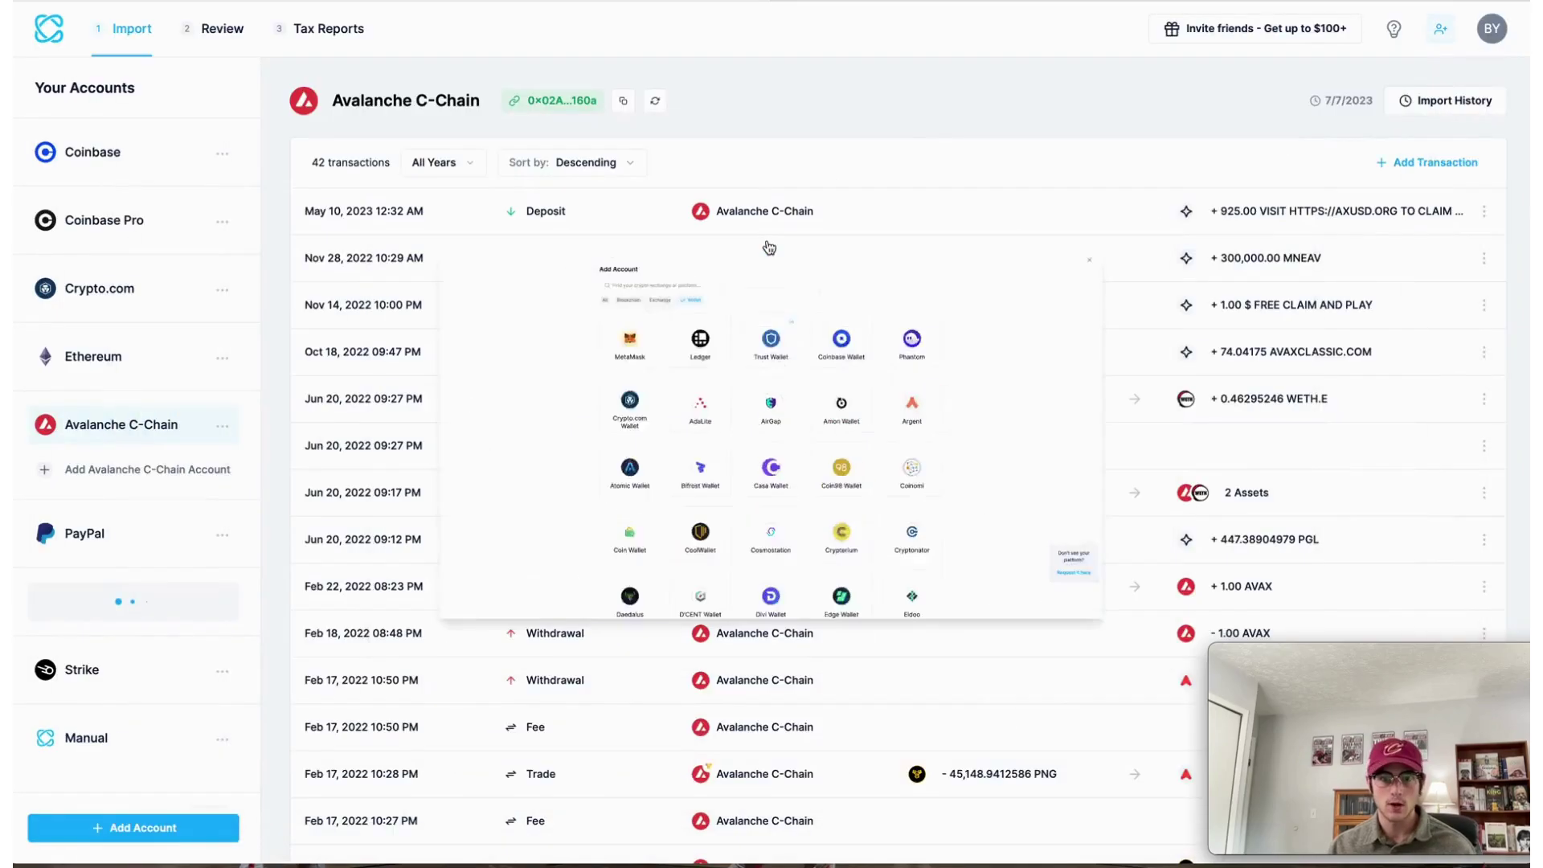
- Sync Trust Wallet on the Avalanche C-Chain blockchain using the pasted wallet address
left_click(513, 211)
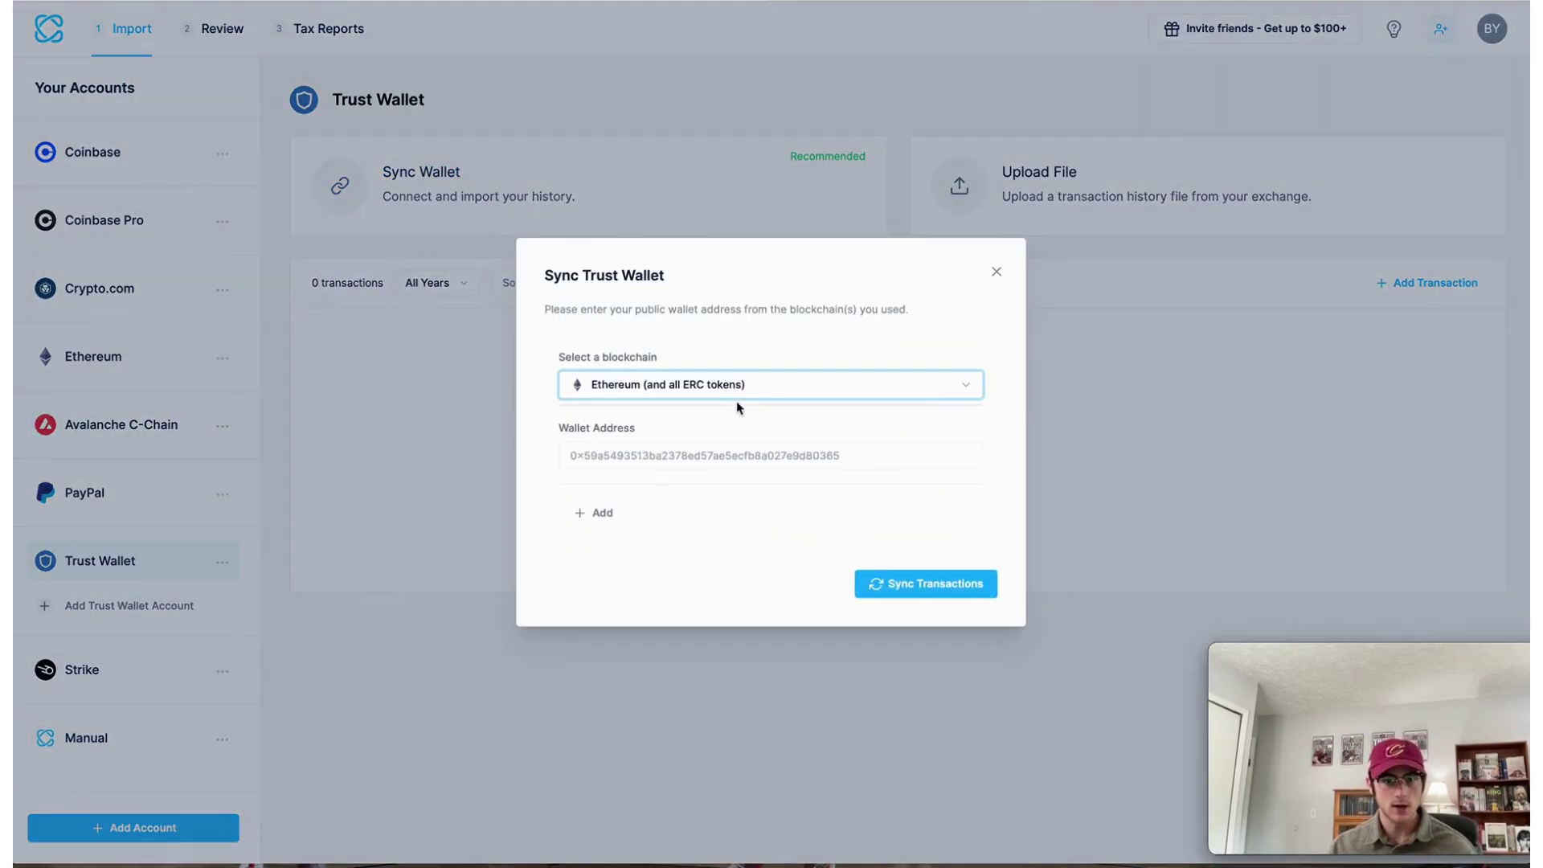
left_click(717, 385)
scroll(718, 385, "down", 5)
scroll(713, 383, "down", 1)
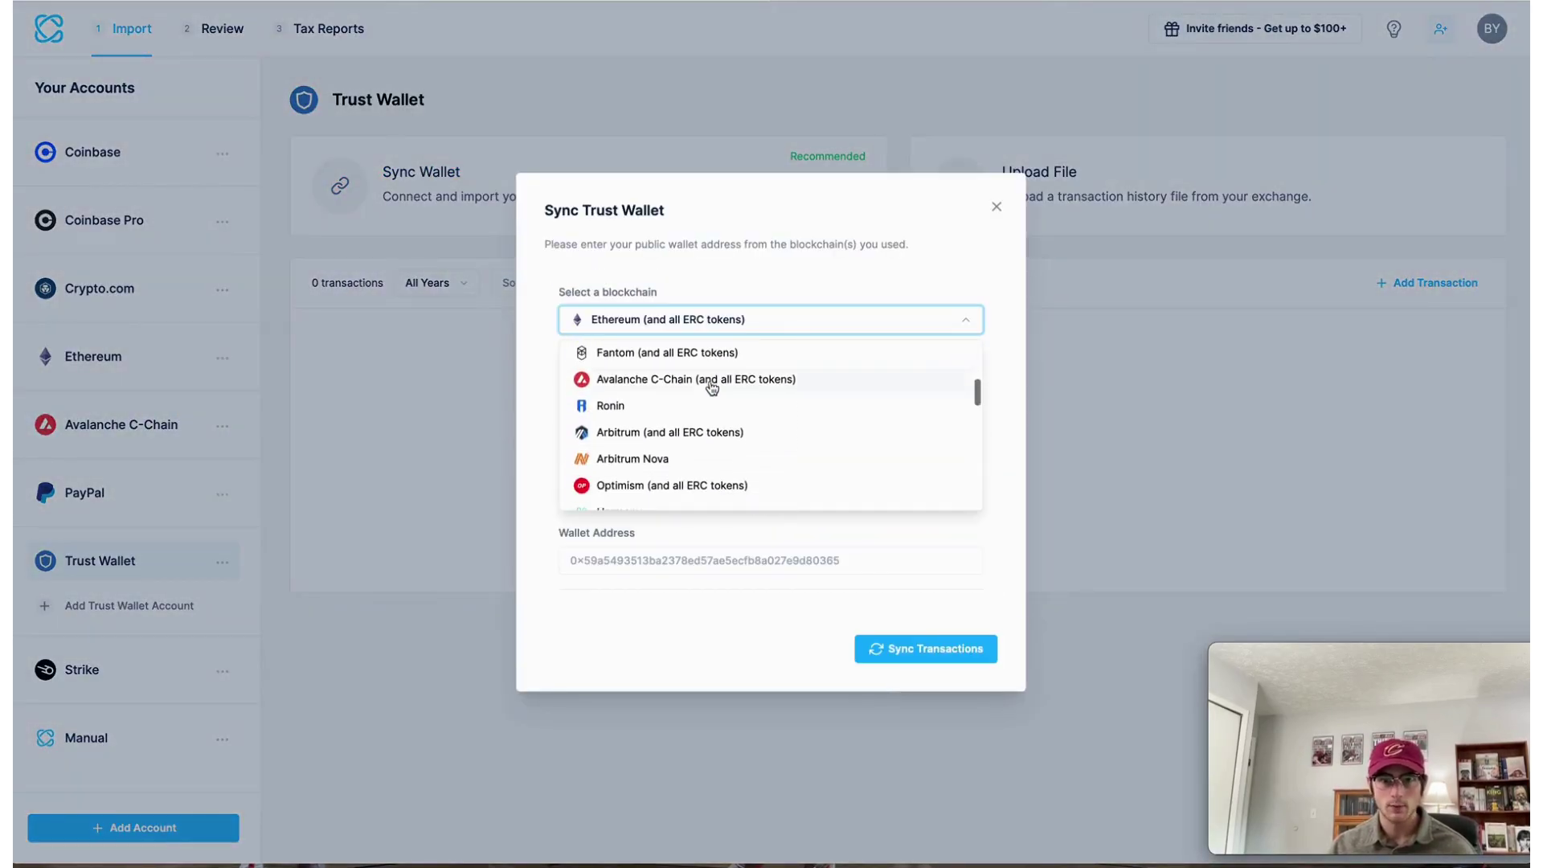
left_click(712, 384)
left_click(649, 463)
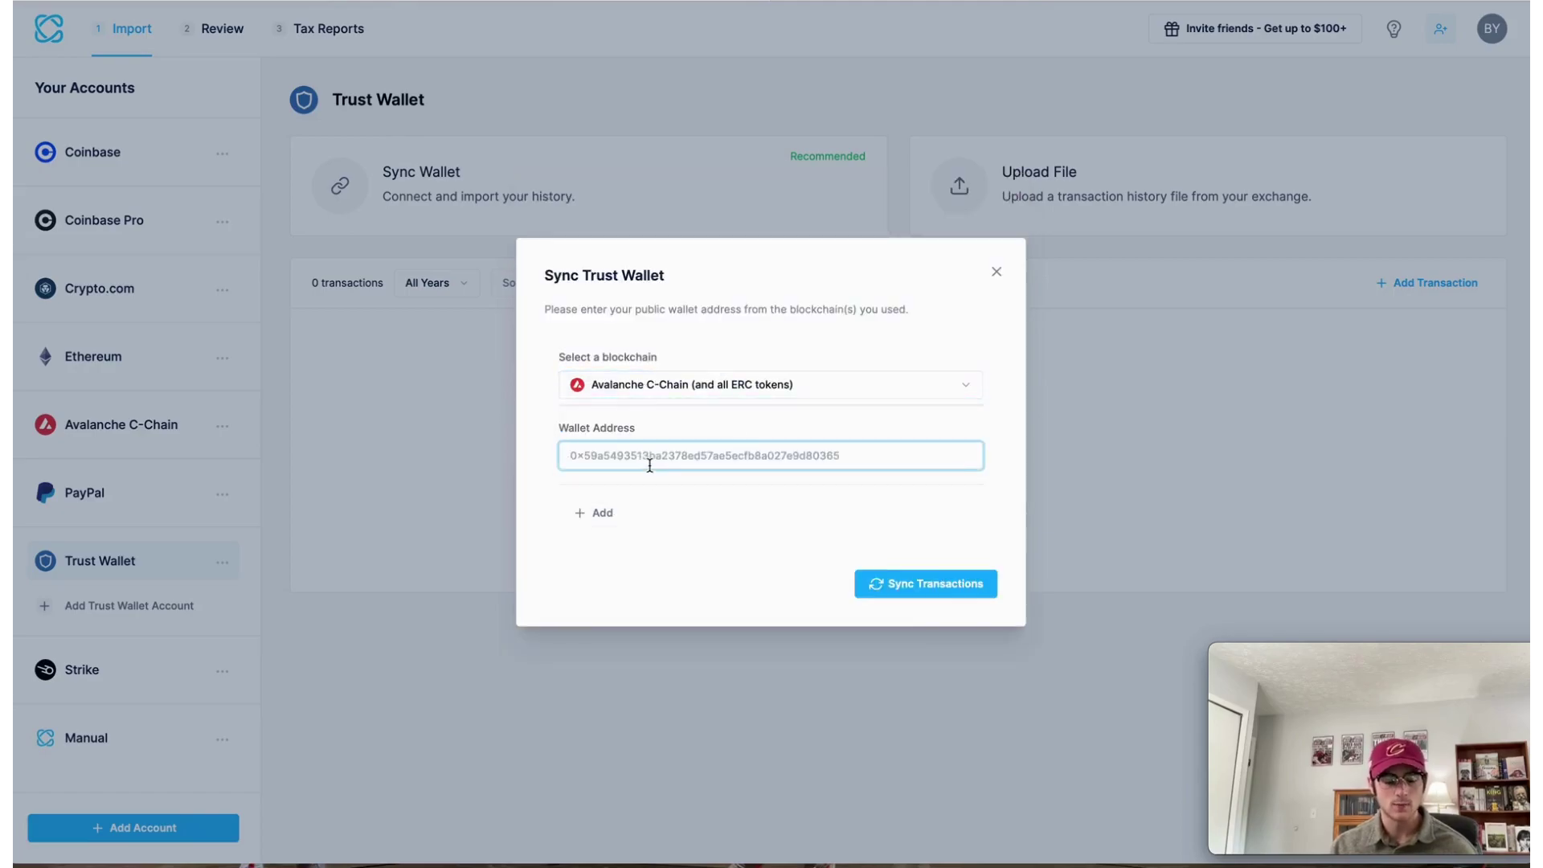
key("ctrl+v")
left_click(889, 572)
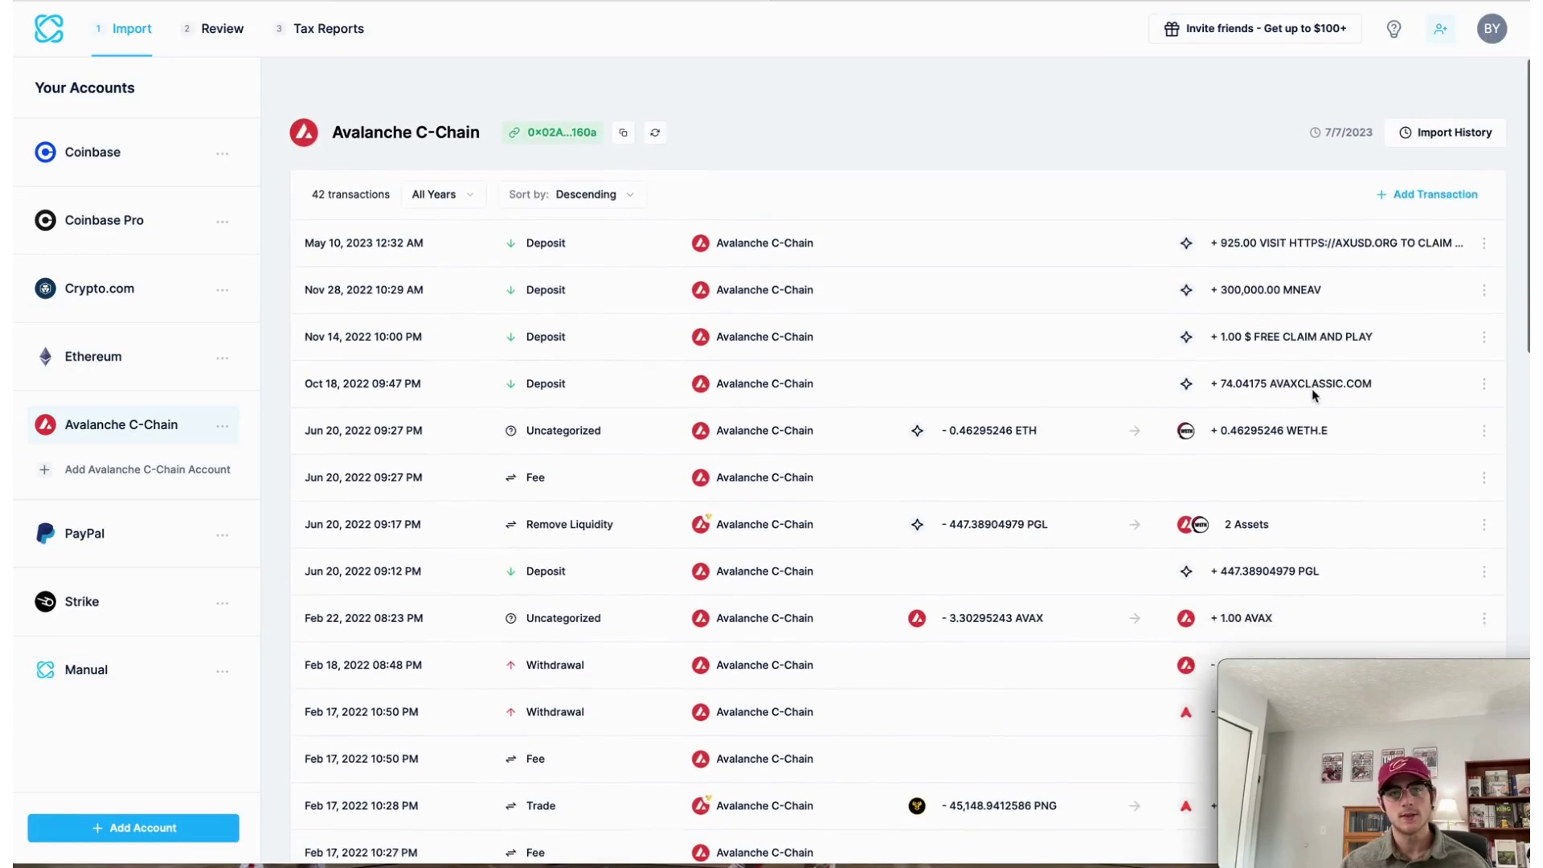
- Scroll through the Avalanche C-Chain account's 42 imported transactions, then back toward the top
scroll(1314, 394, "down", 1)
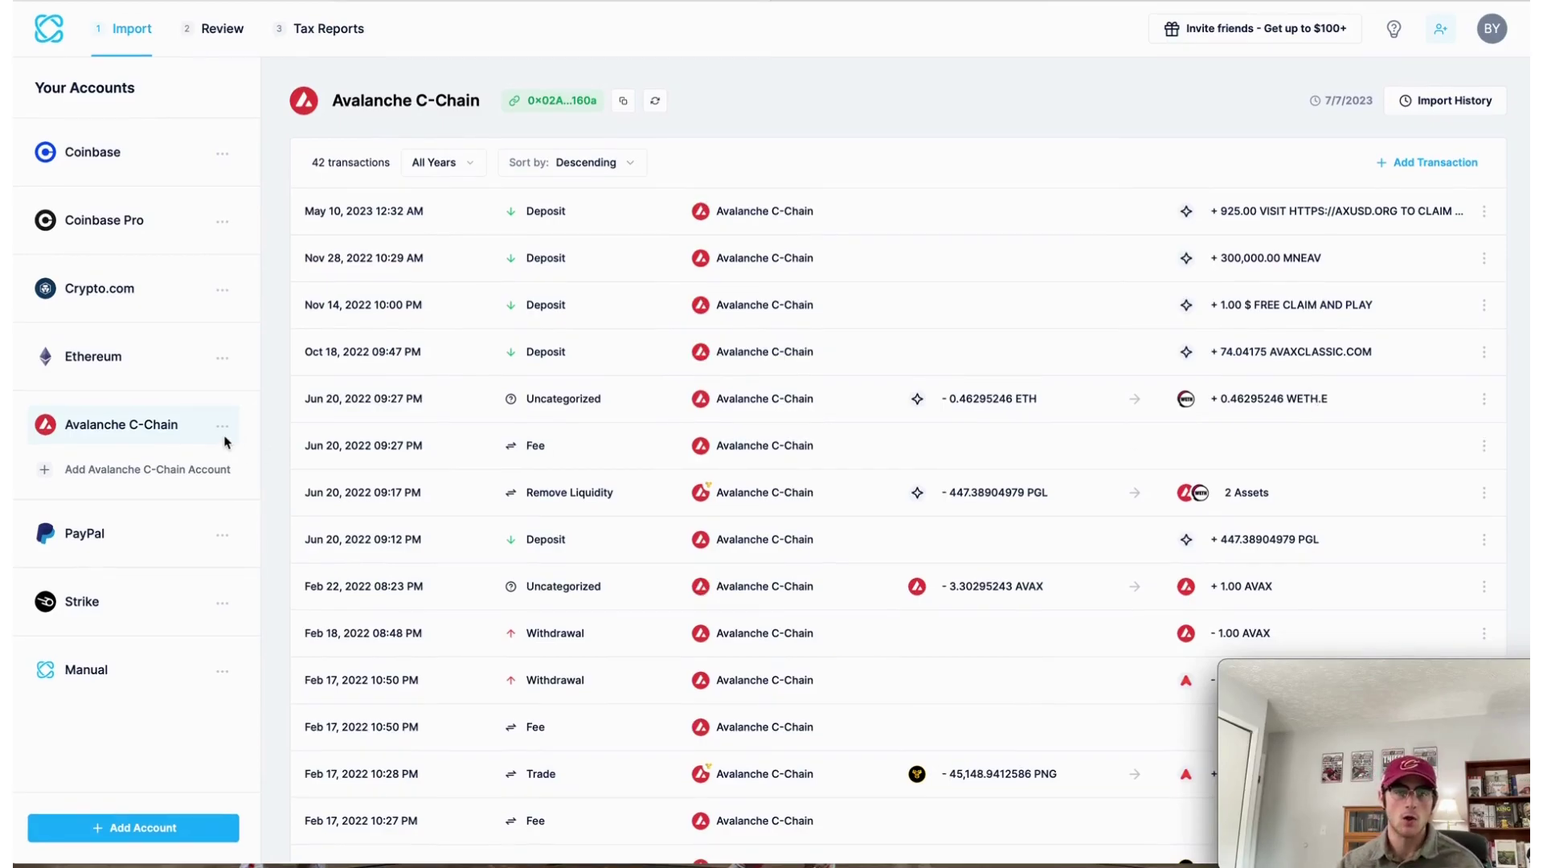
scroll(504, 563, "down", 2)
scroll(504, 563, "down", 5)
scroll(504, 563, "down", 2)
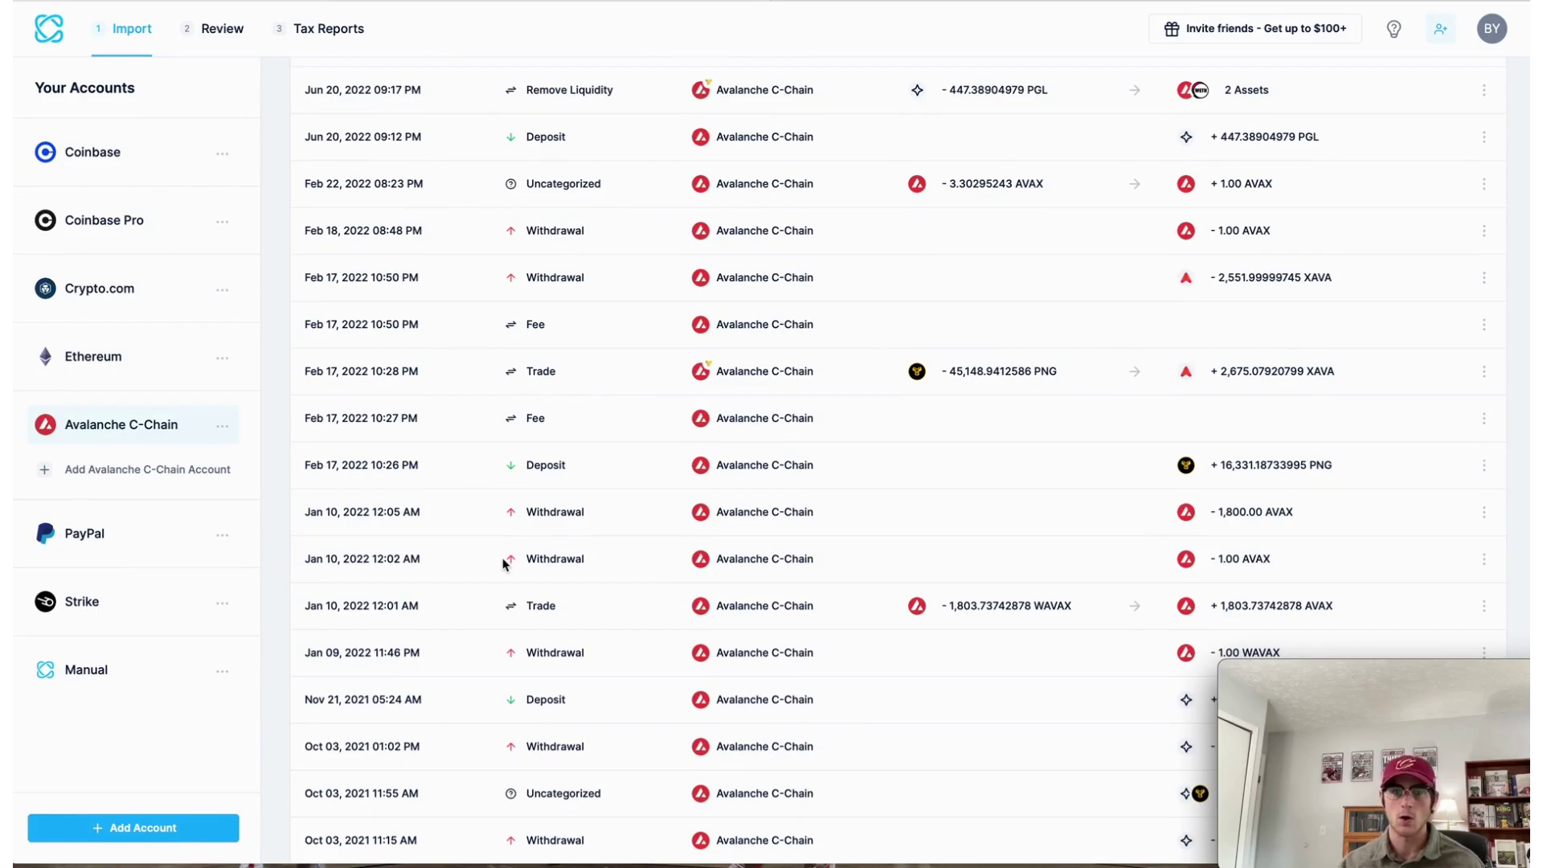
scroll(504, 562, "down", 3)
scroll(504, 563, "down", 2)
scroll(504, 563, "down", 3)
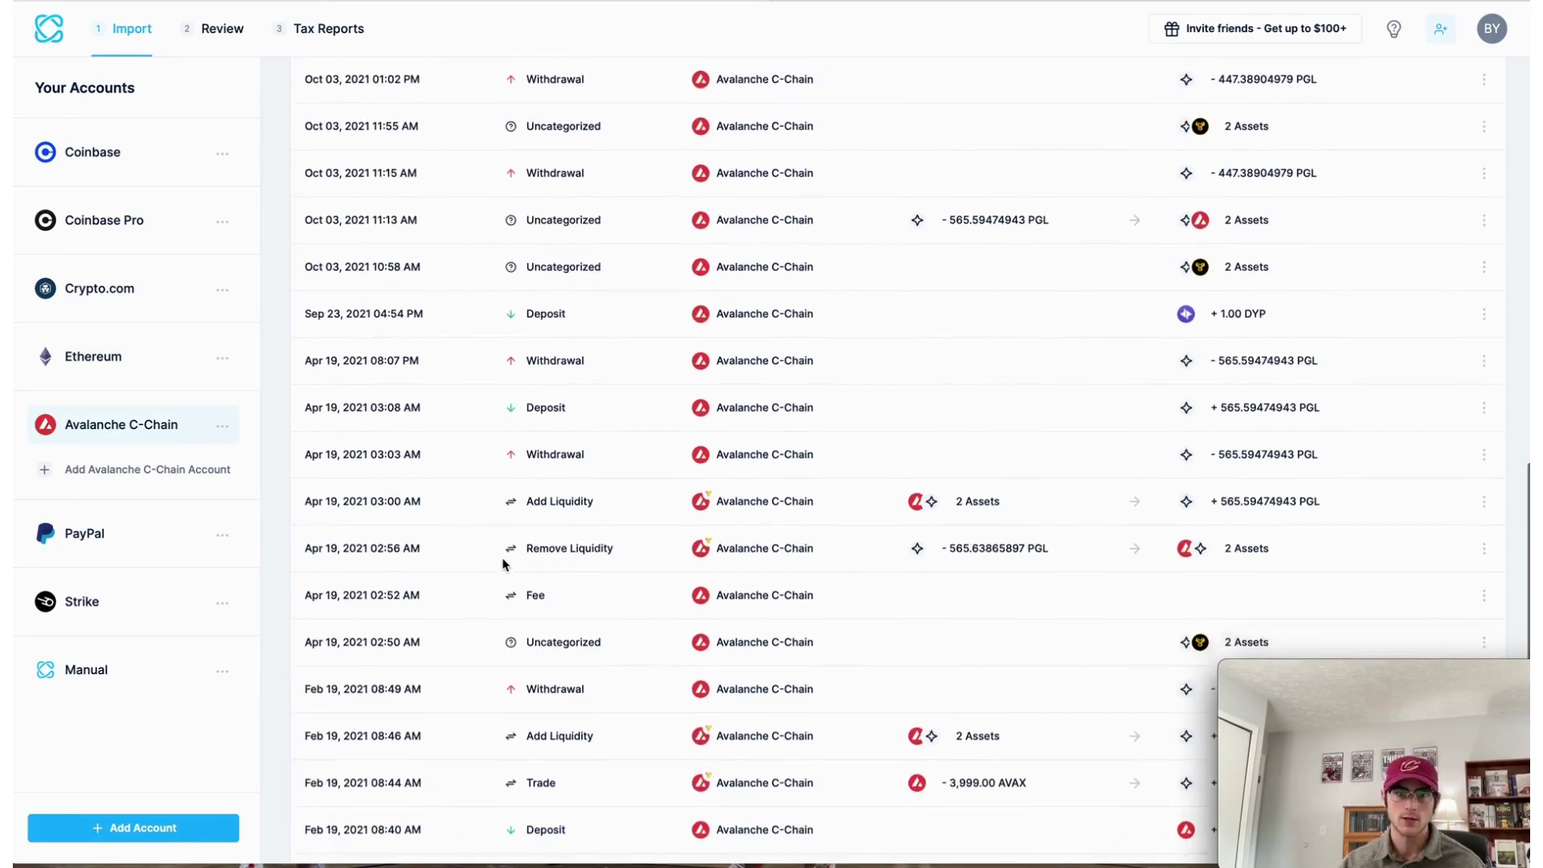
scroll(503, 563, "down", 3)
scroll(504, 563, "up", 10)
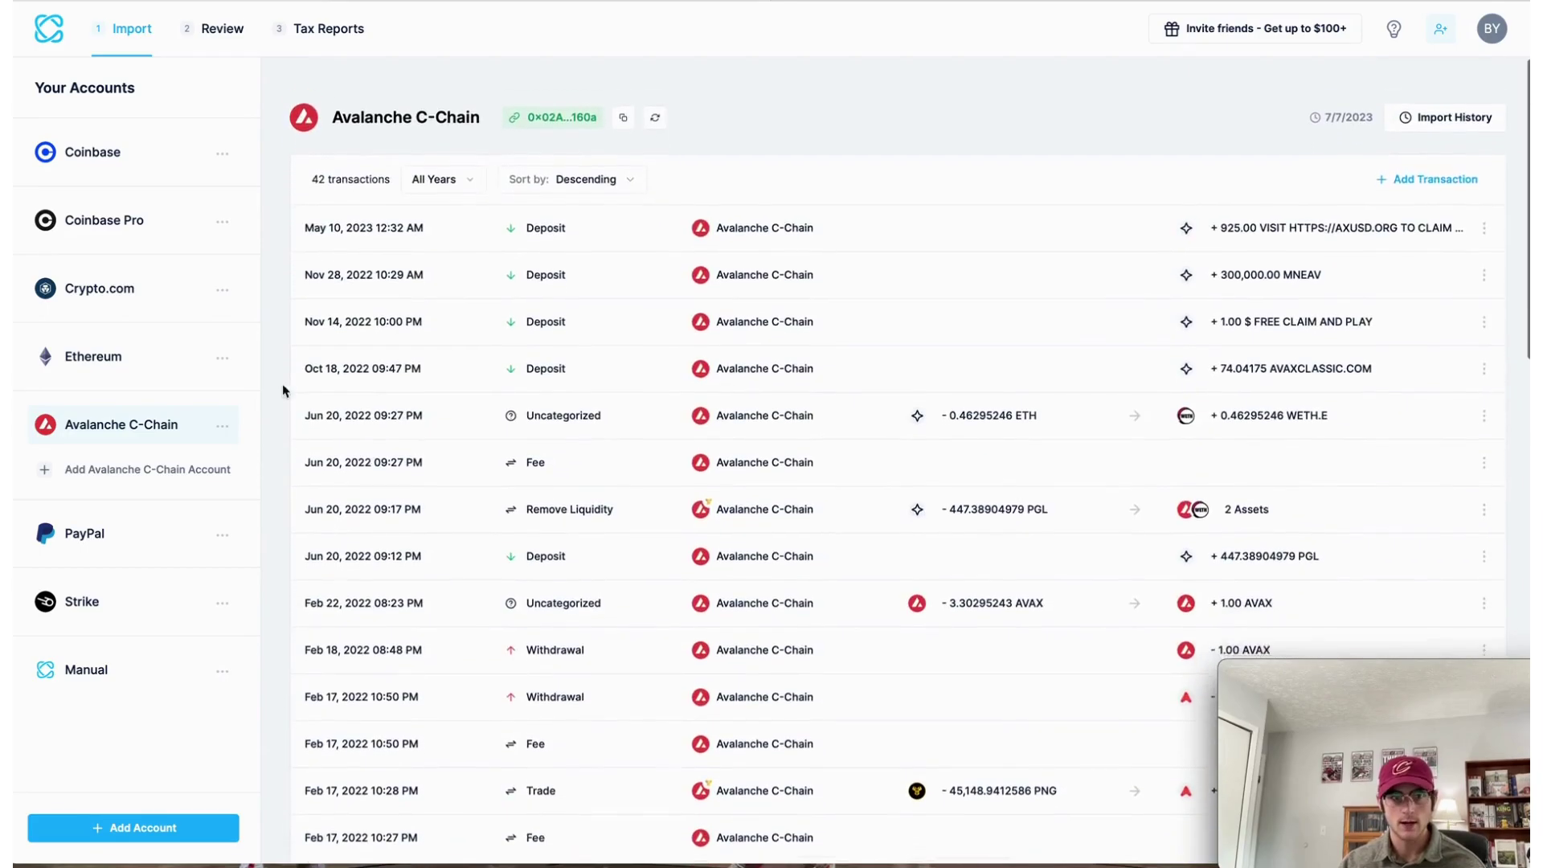
- In the review list, browse Avalanche C-Chain transactions, then switch the account filter to Coinbase only
left_click(196, 28)
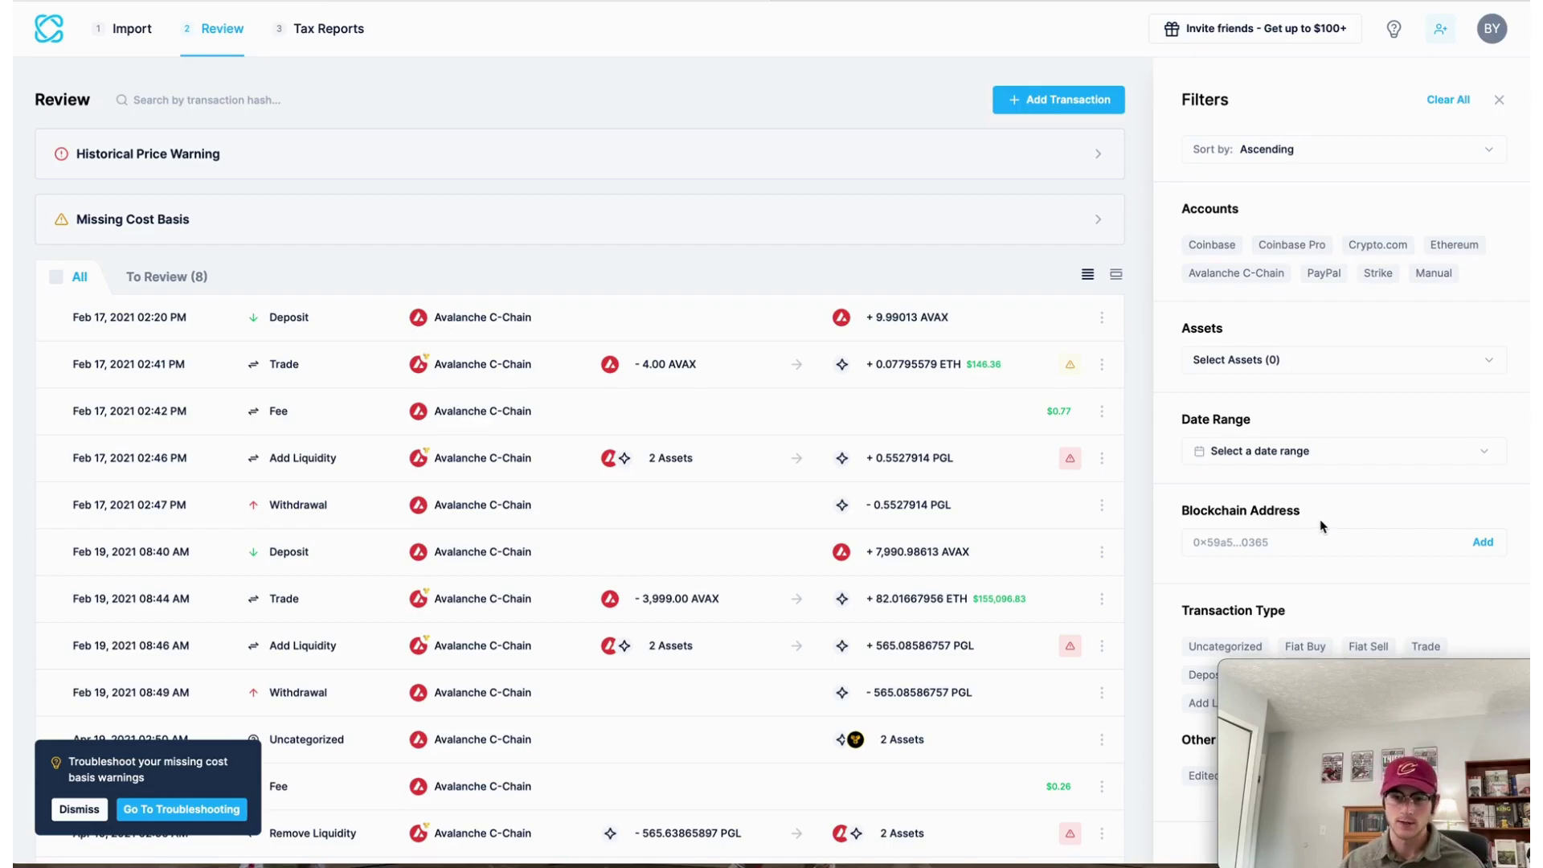
left_click(1237, 273)
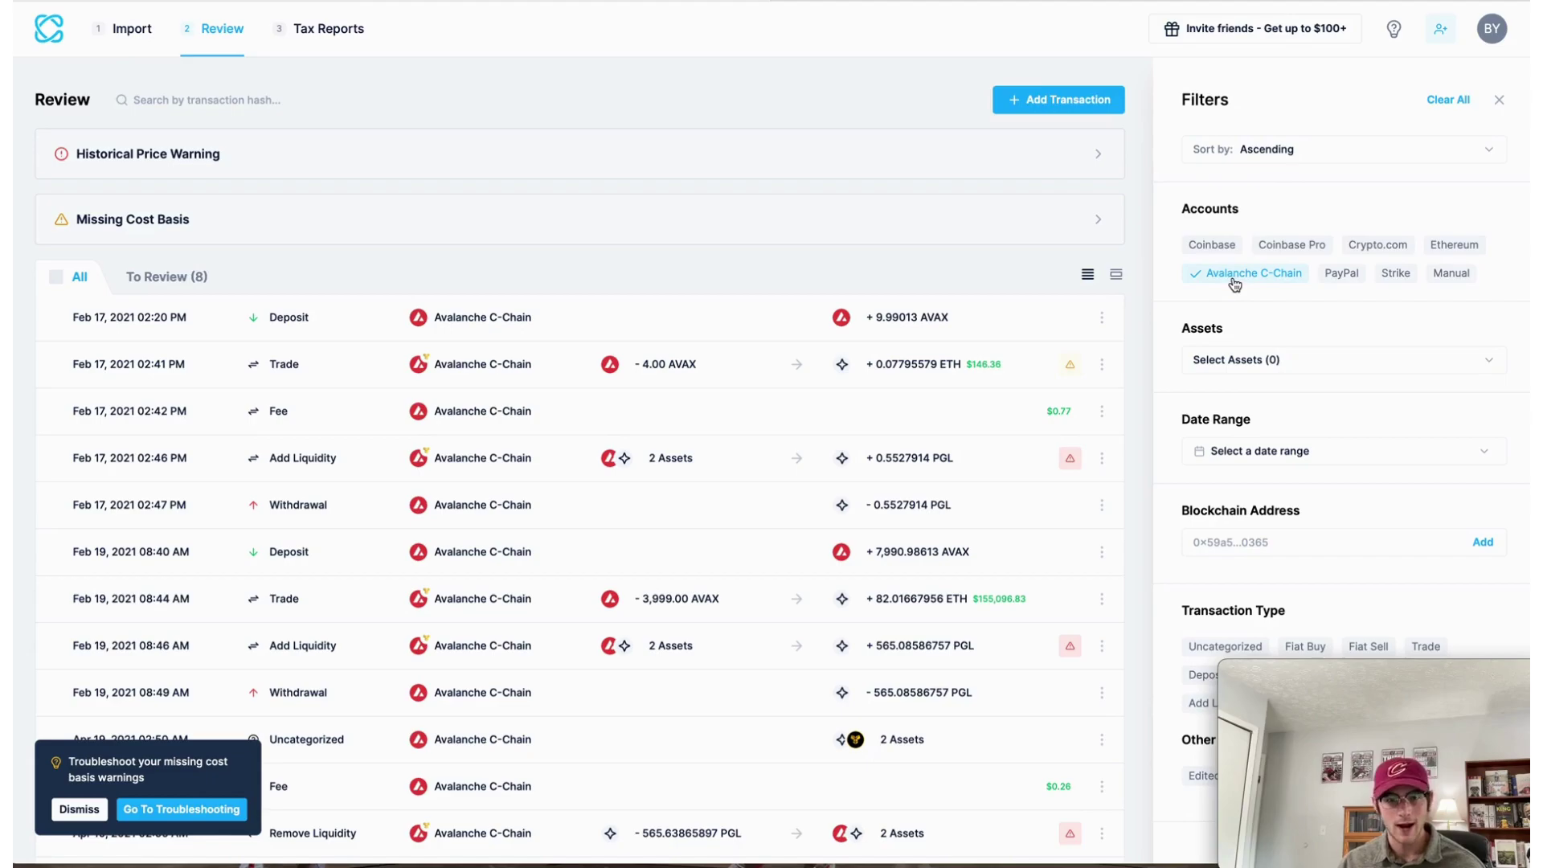
scroll(1075, 540, "down", 5)
scroll(1074, 540, "down", 5)
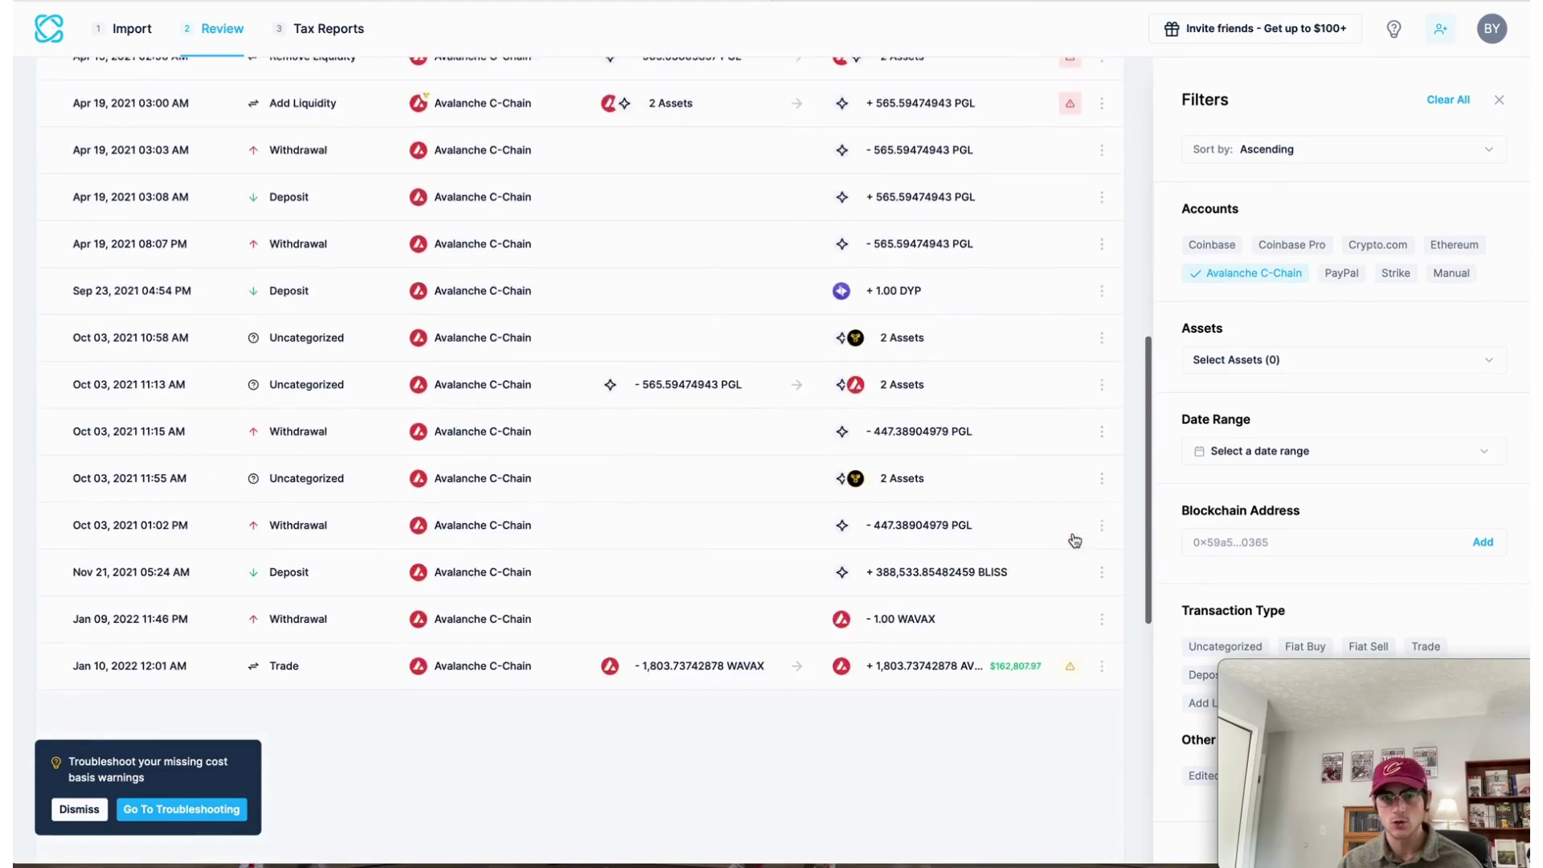
scroll(1074, 540, "down", 5)
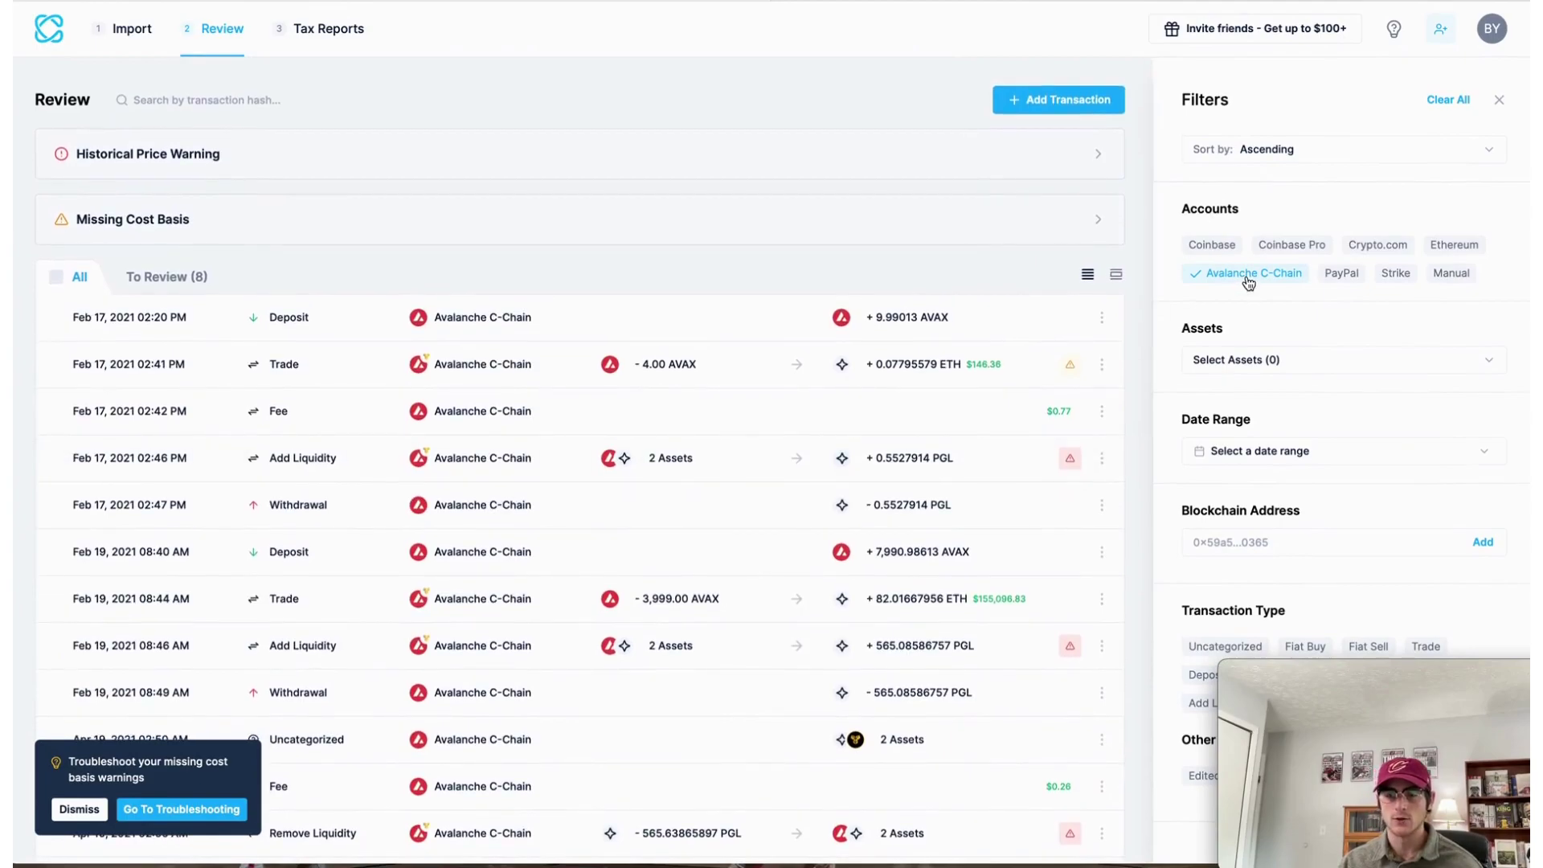
left_click(1246, 278)
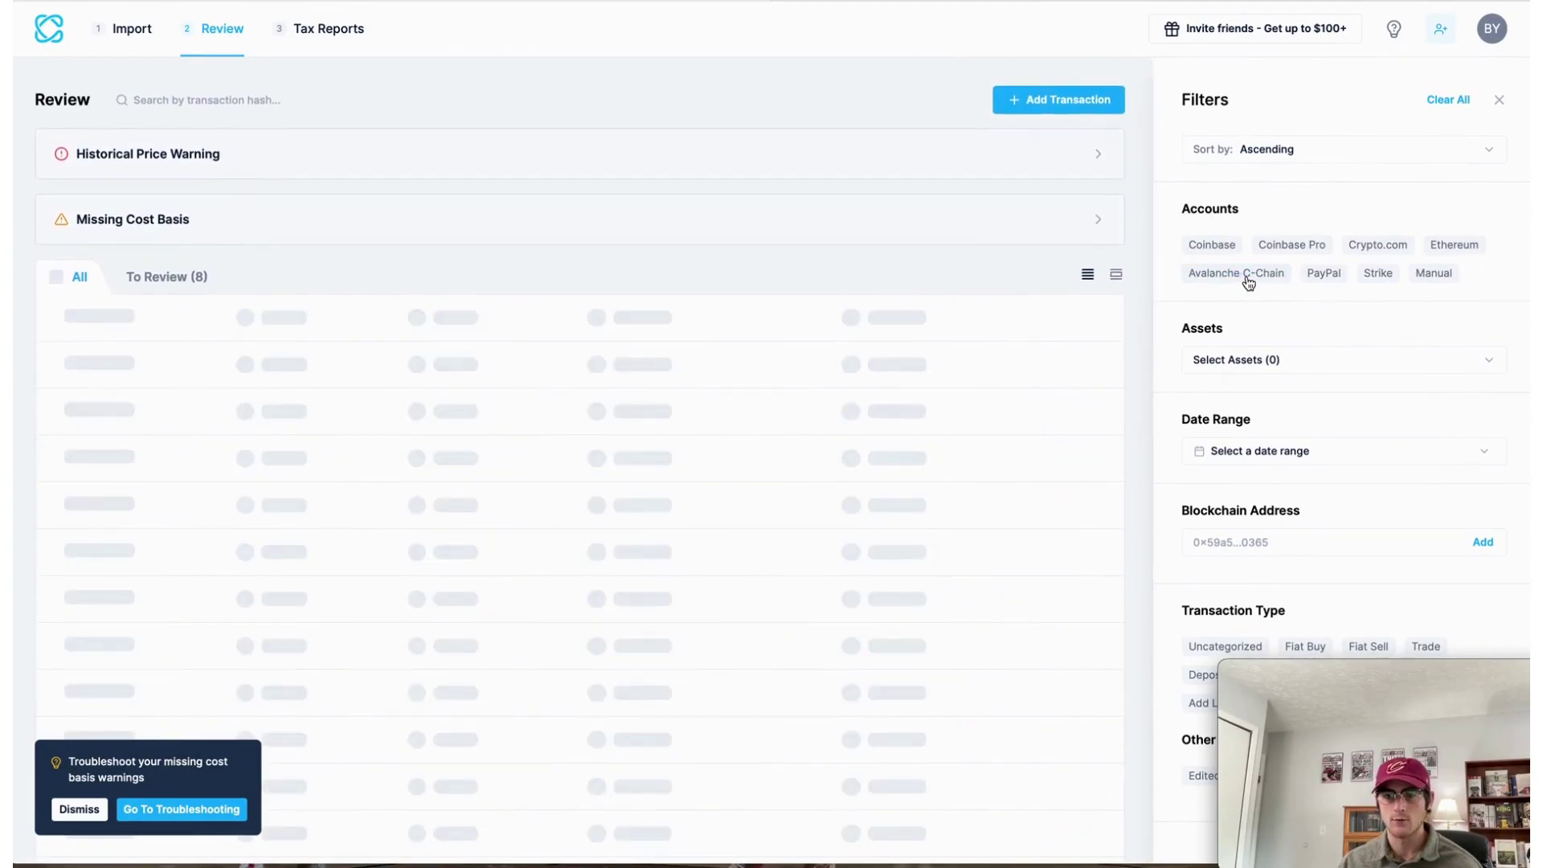
left_click(1206, 251)
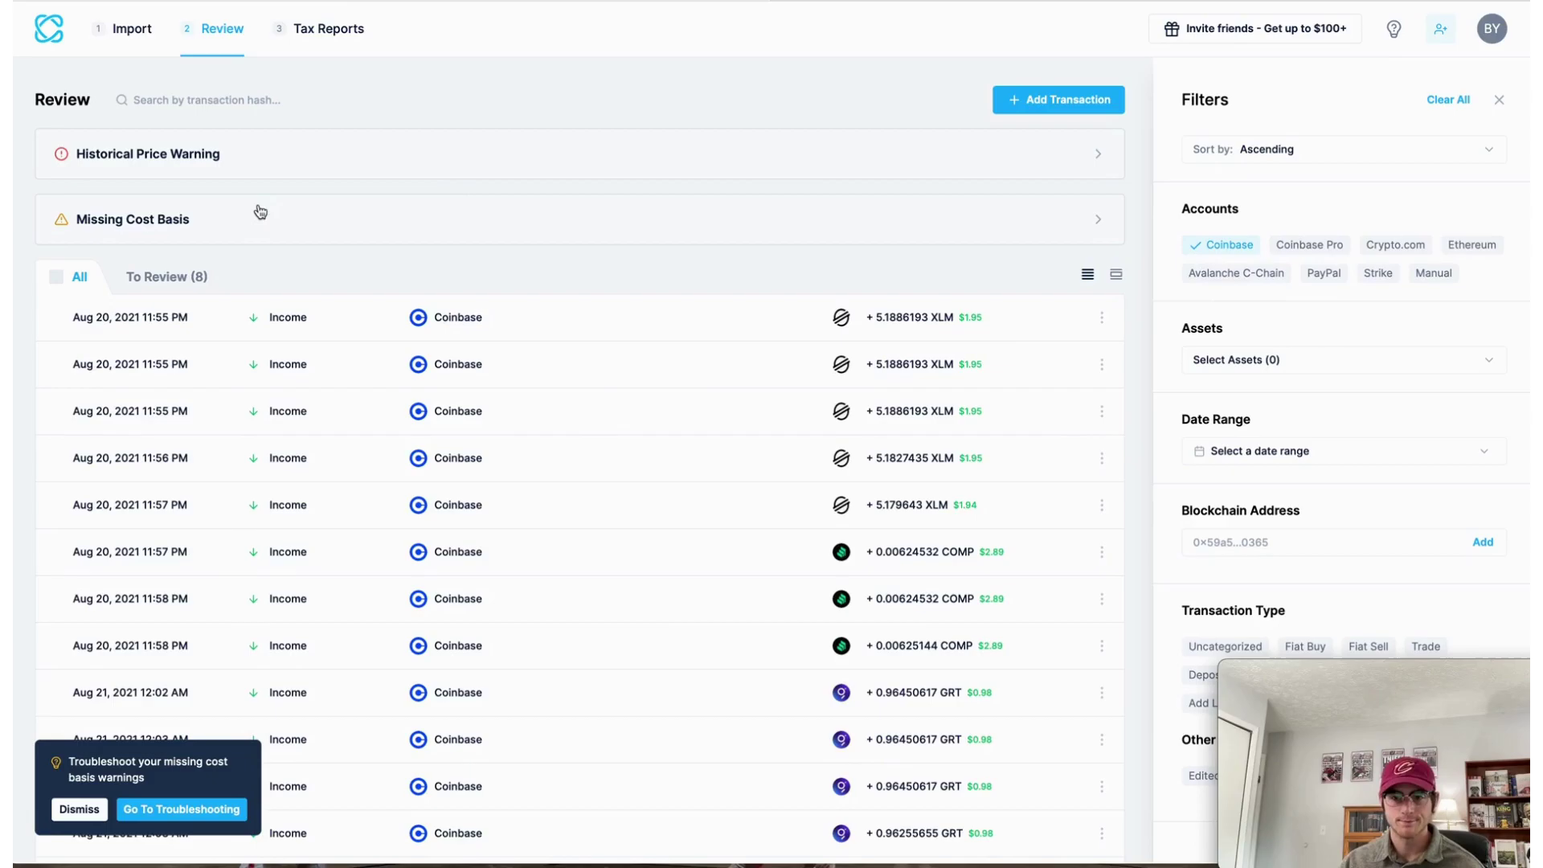
- View the 2022 Tax Report: about $630,090 short-term gains and $12 interest income
left_click(310, 29)
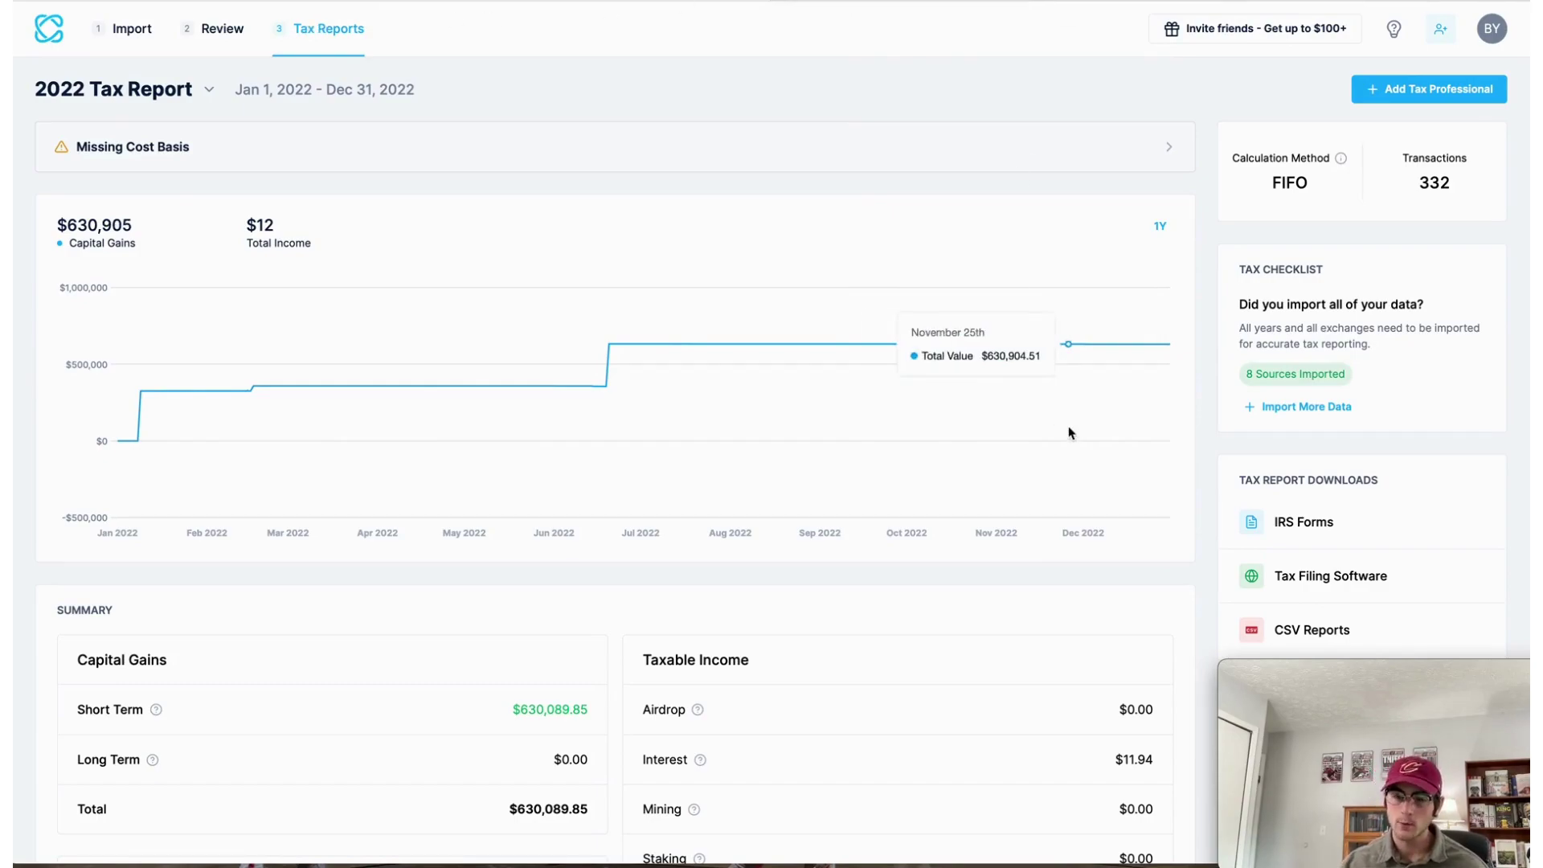
scroll(1216, 386, "down", 3)
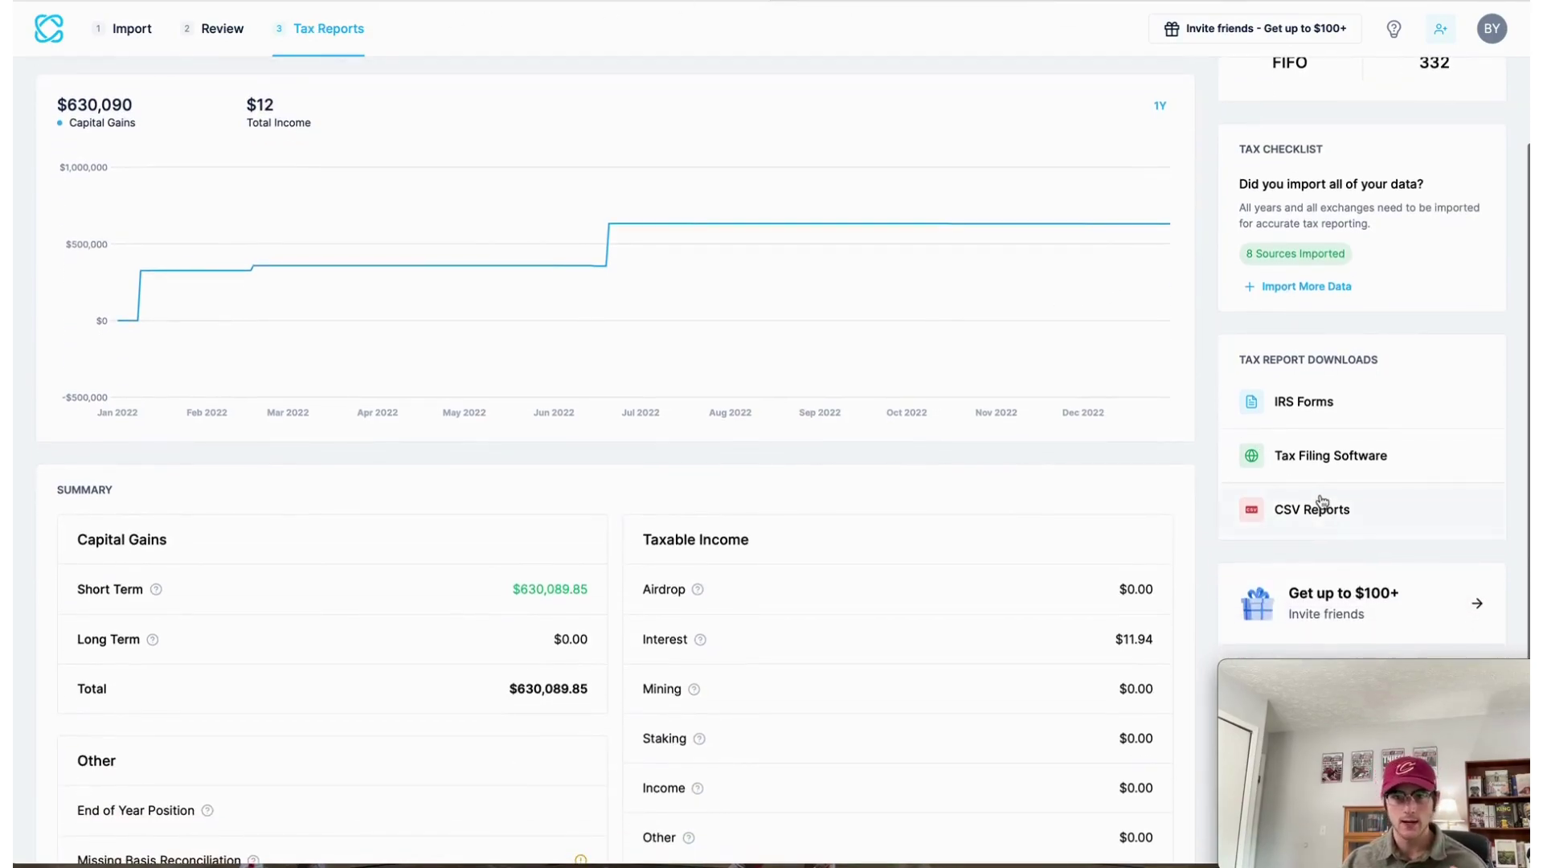
- Generate the IRS Schedule D report under IRS Forms, then close the downloads window
left_click(1383, 403)
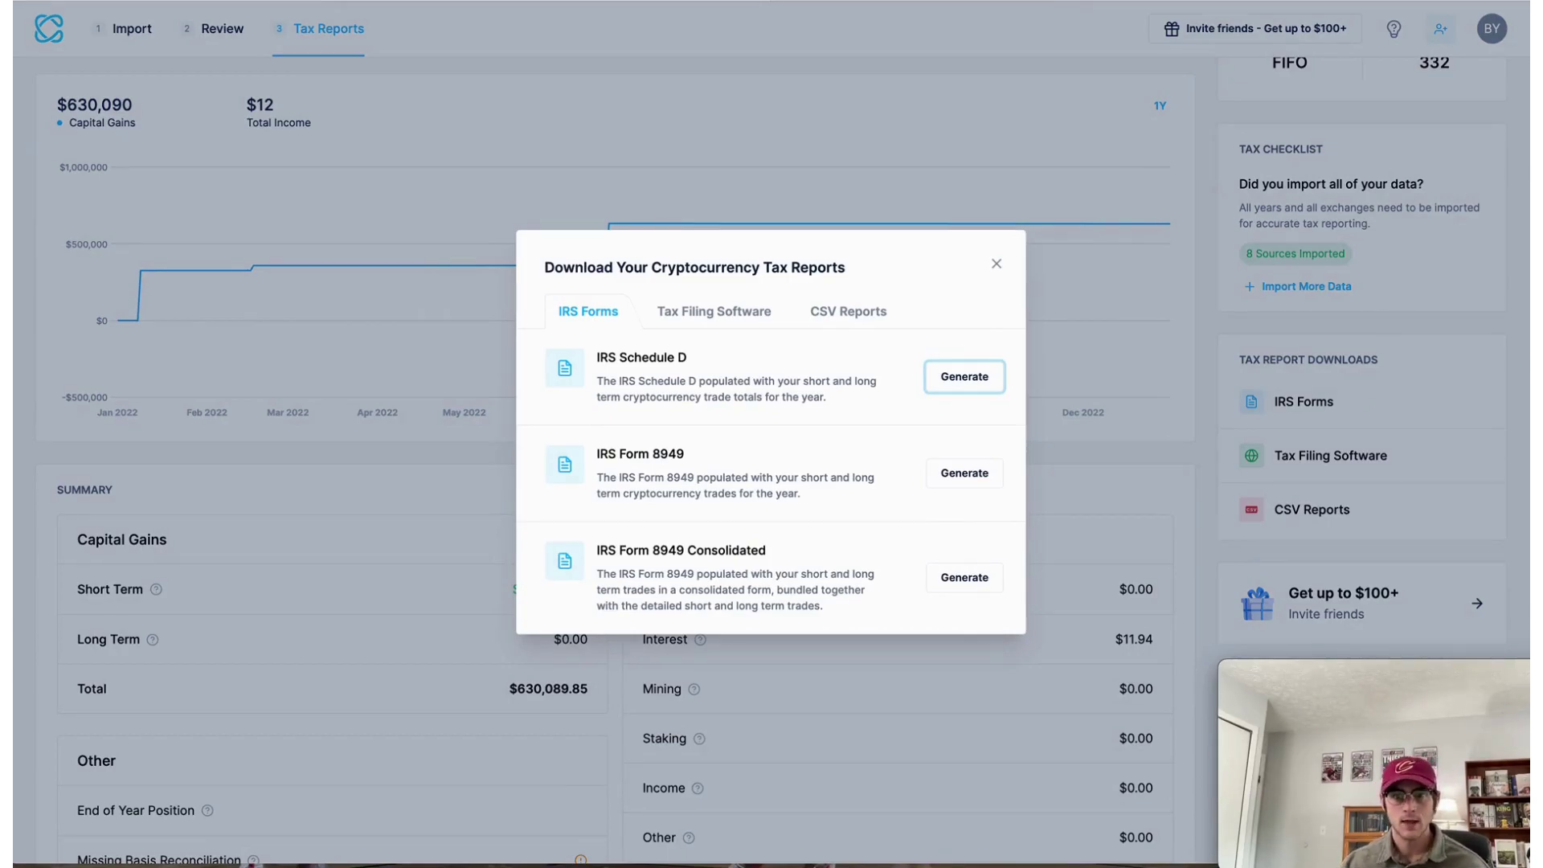
left_click(976, 376)
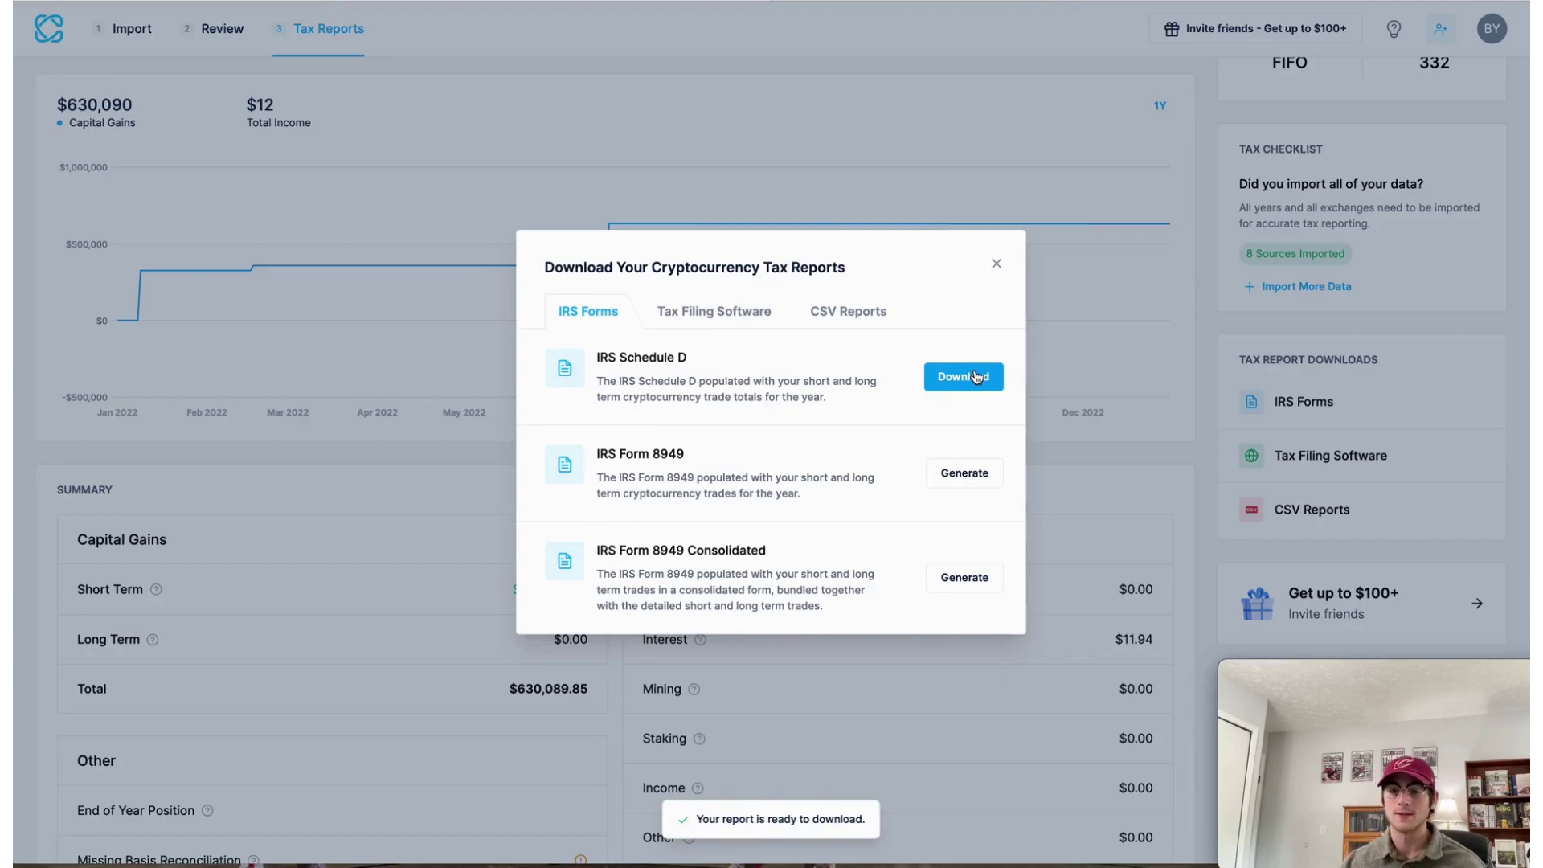
left_click(976, 376)
left_click(1196, 314)
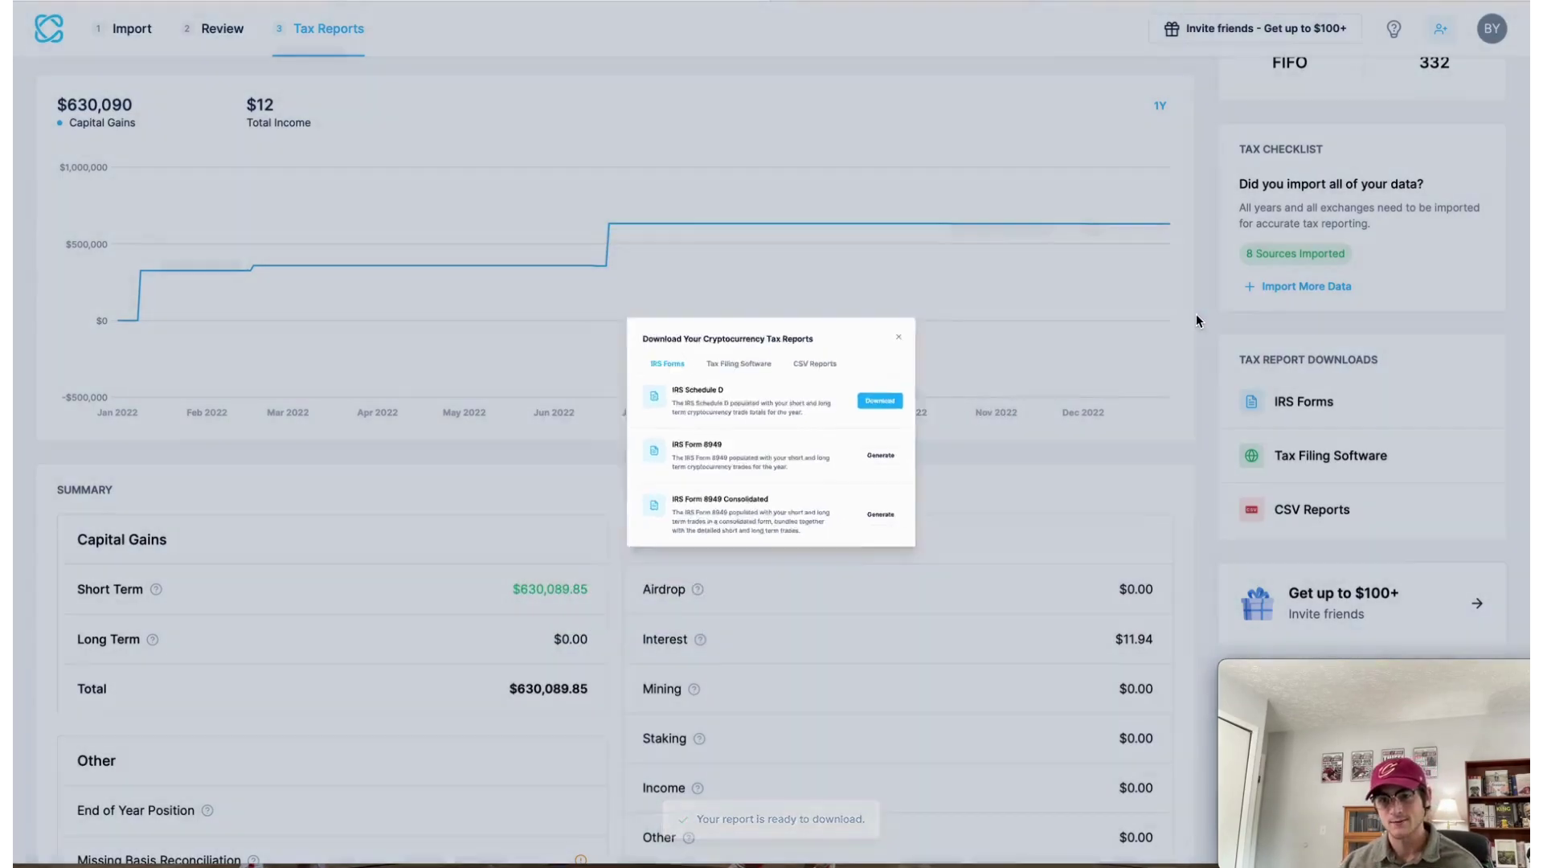
scroll(1195, 313, "up", 2)
scroll(1196, 318, "down", 3)
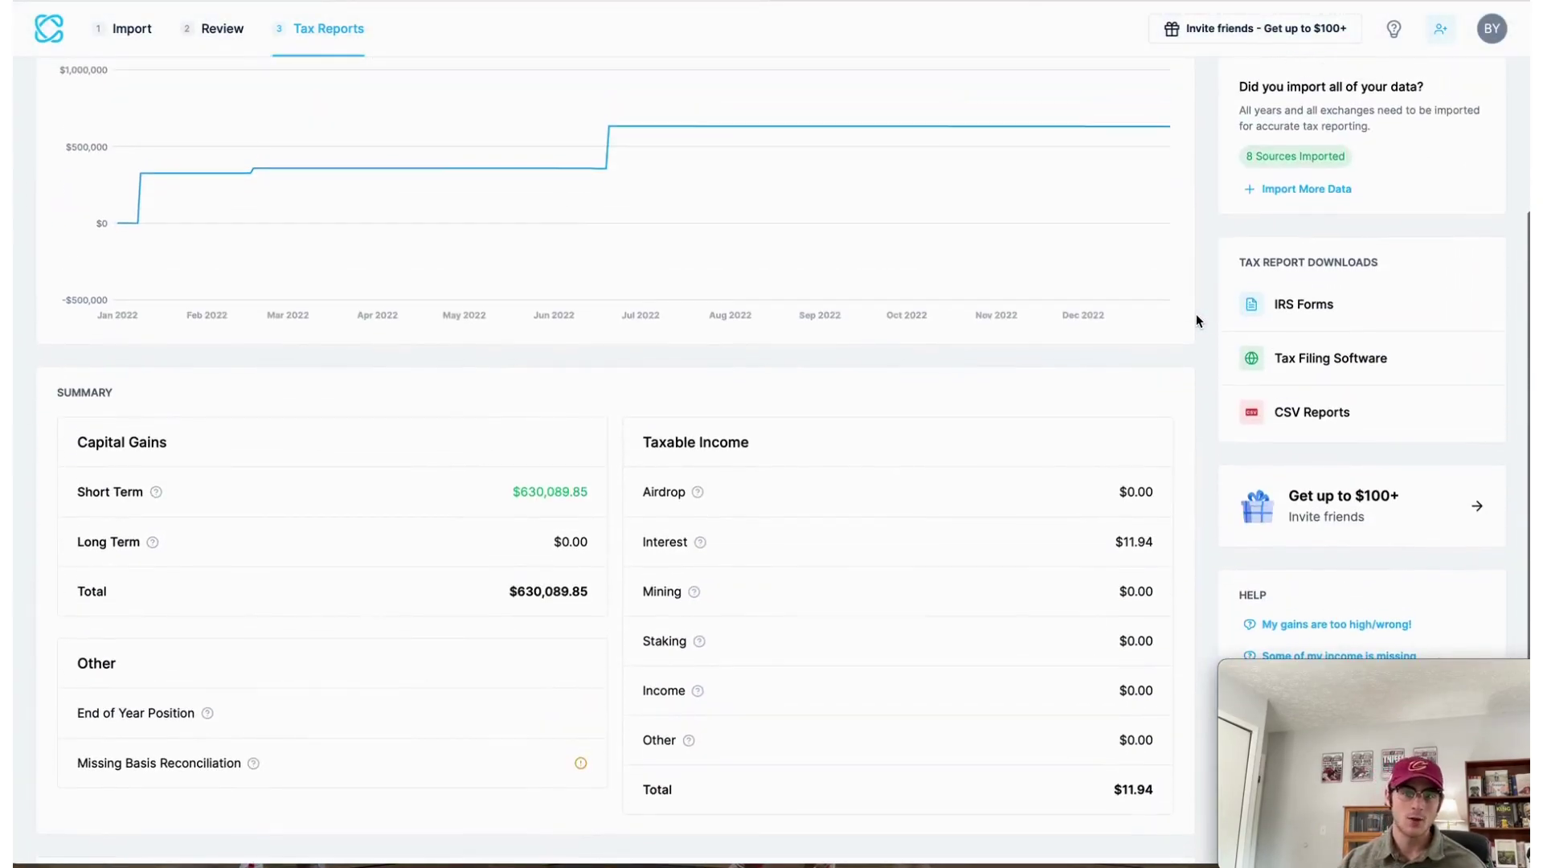
scroll(1196, 314, "up", 3)
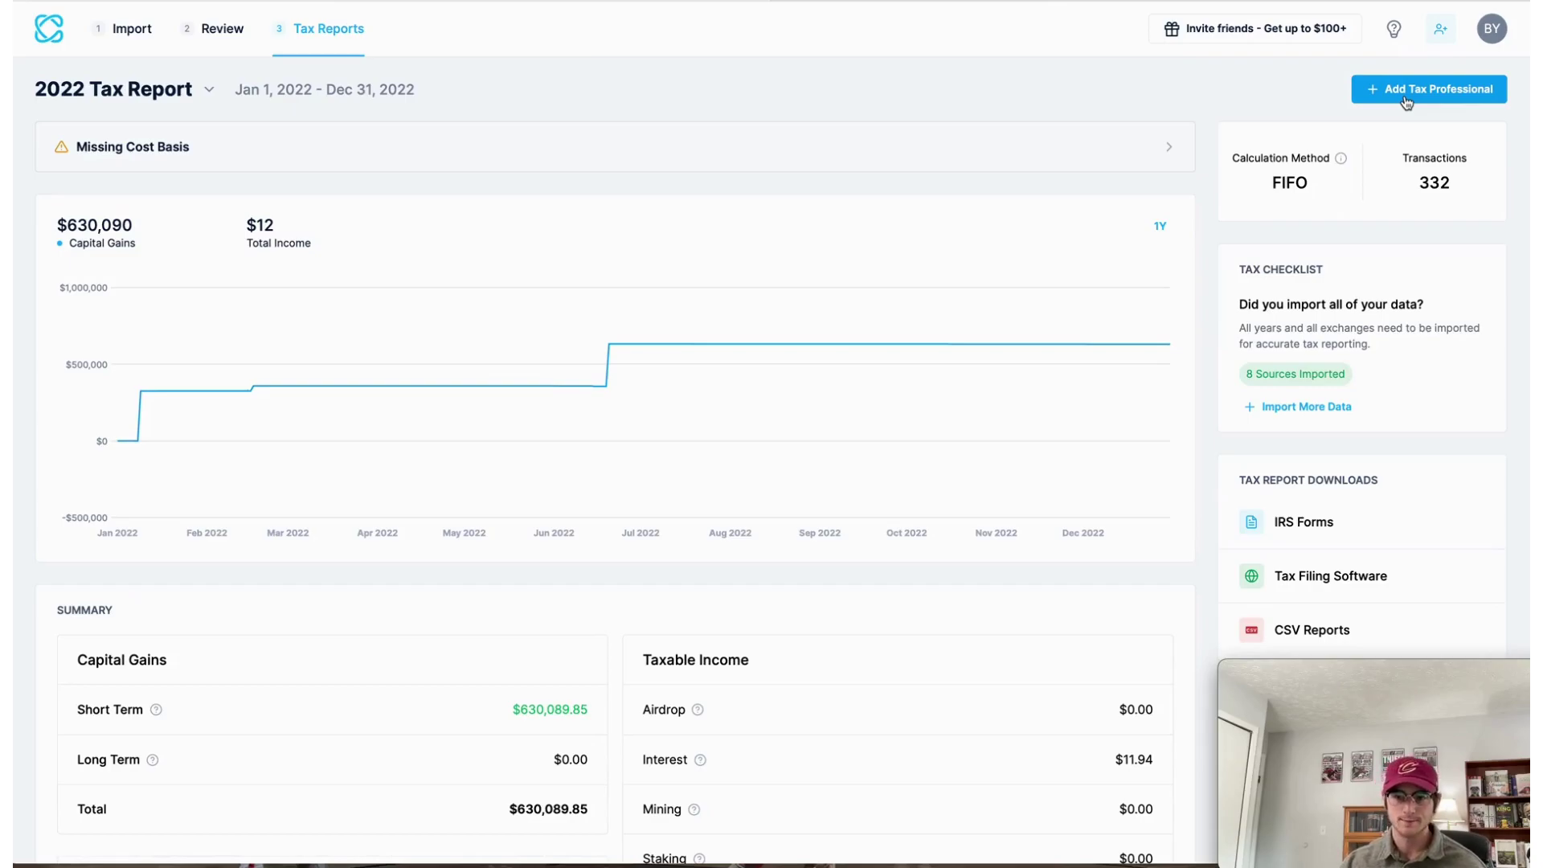
left_click(1323, 577)
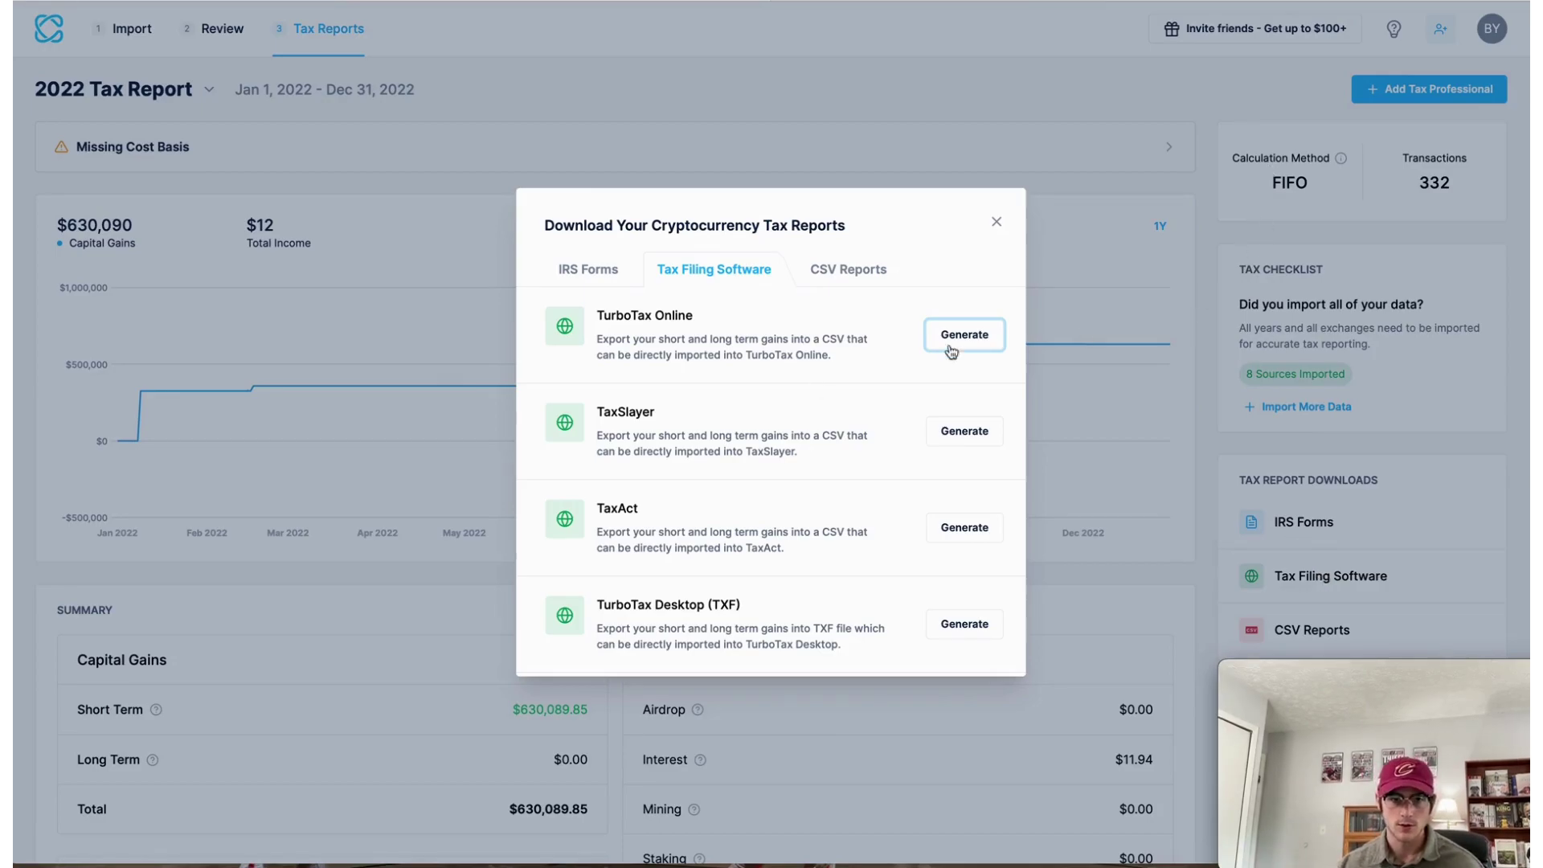
scroll(799, 356, "down", 2)
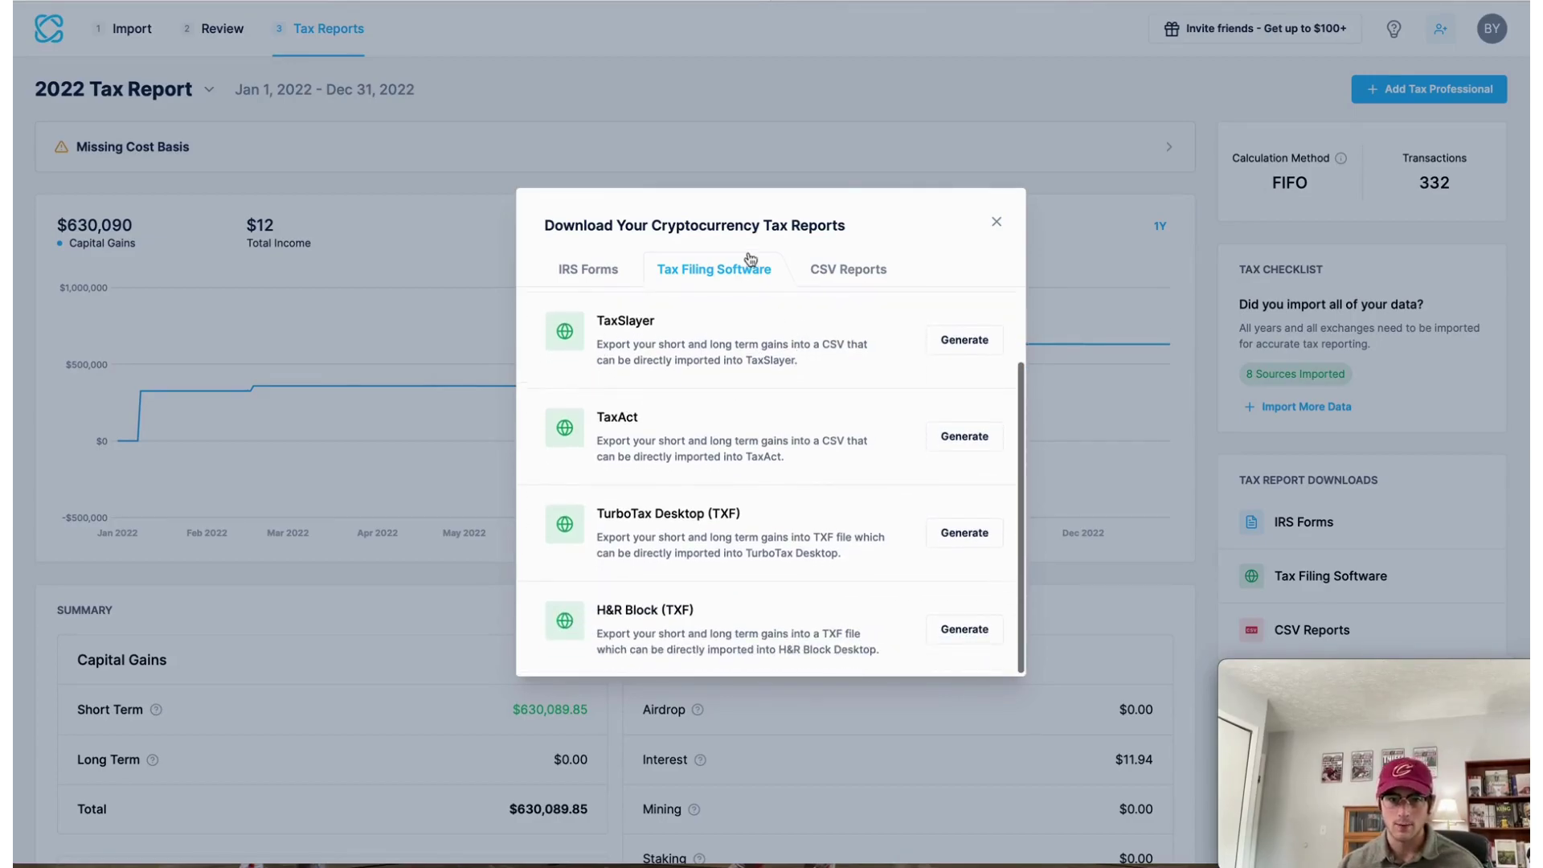
scroll(698, 397, "down", 1)
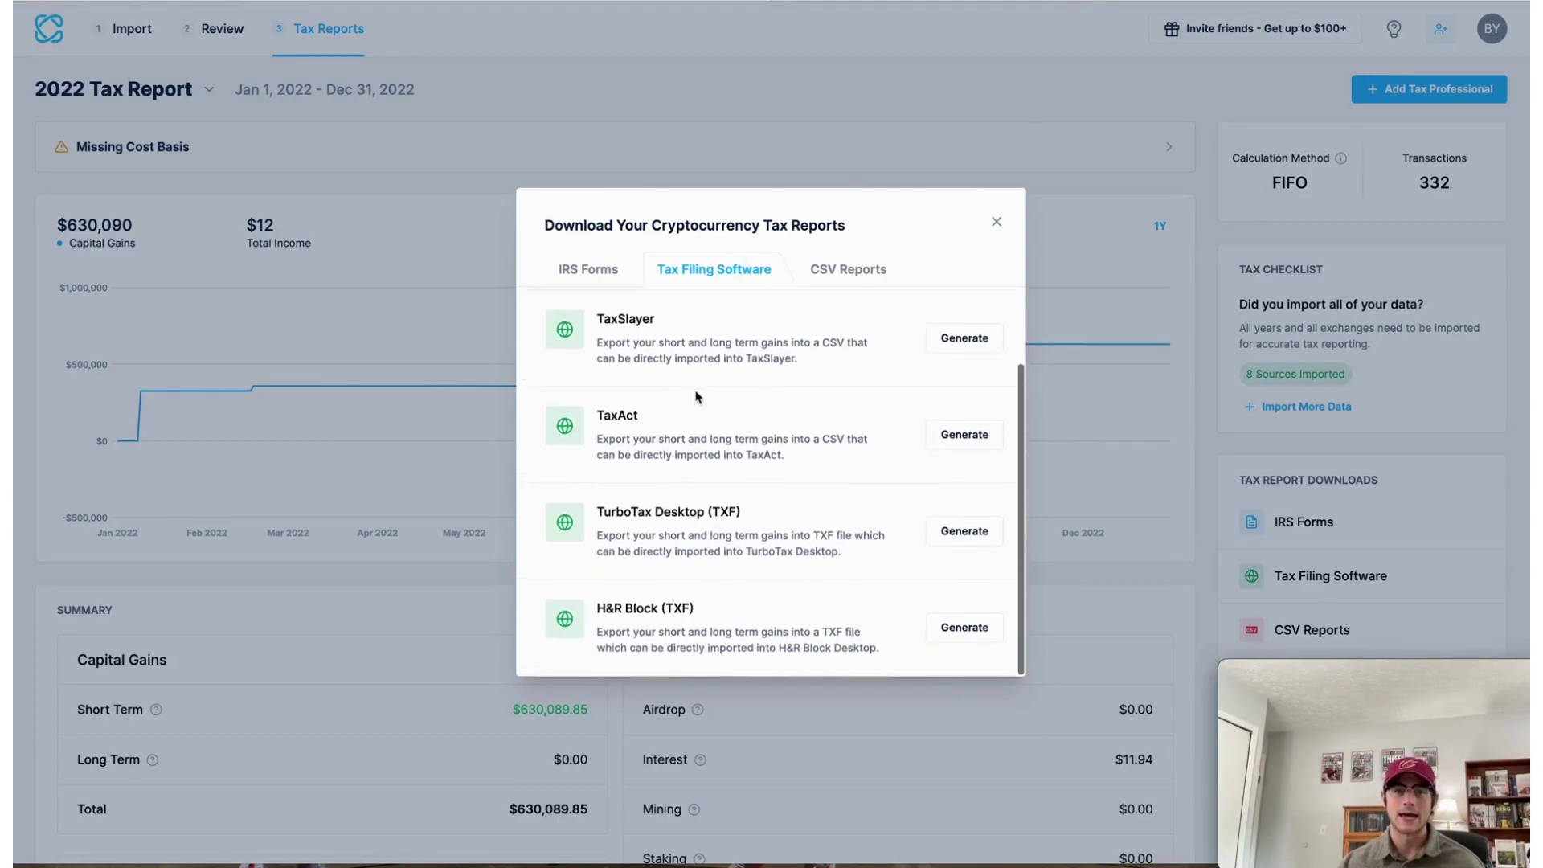
scroll(698, 396, "up", 3)
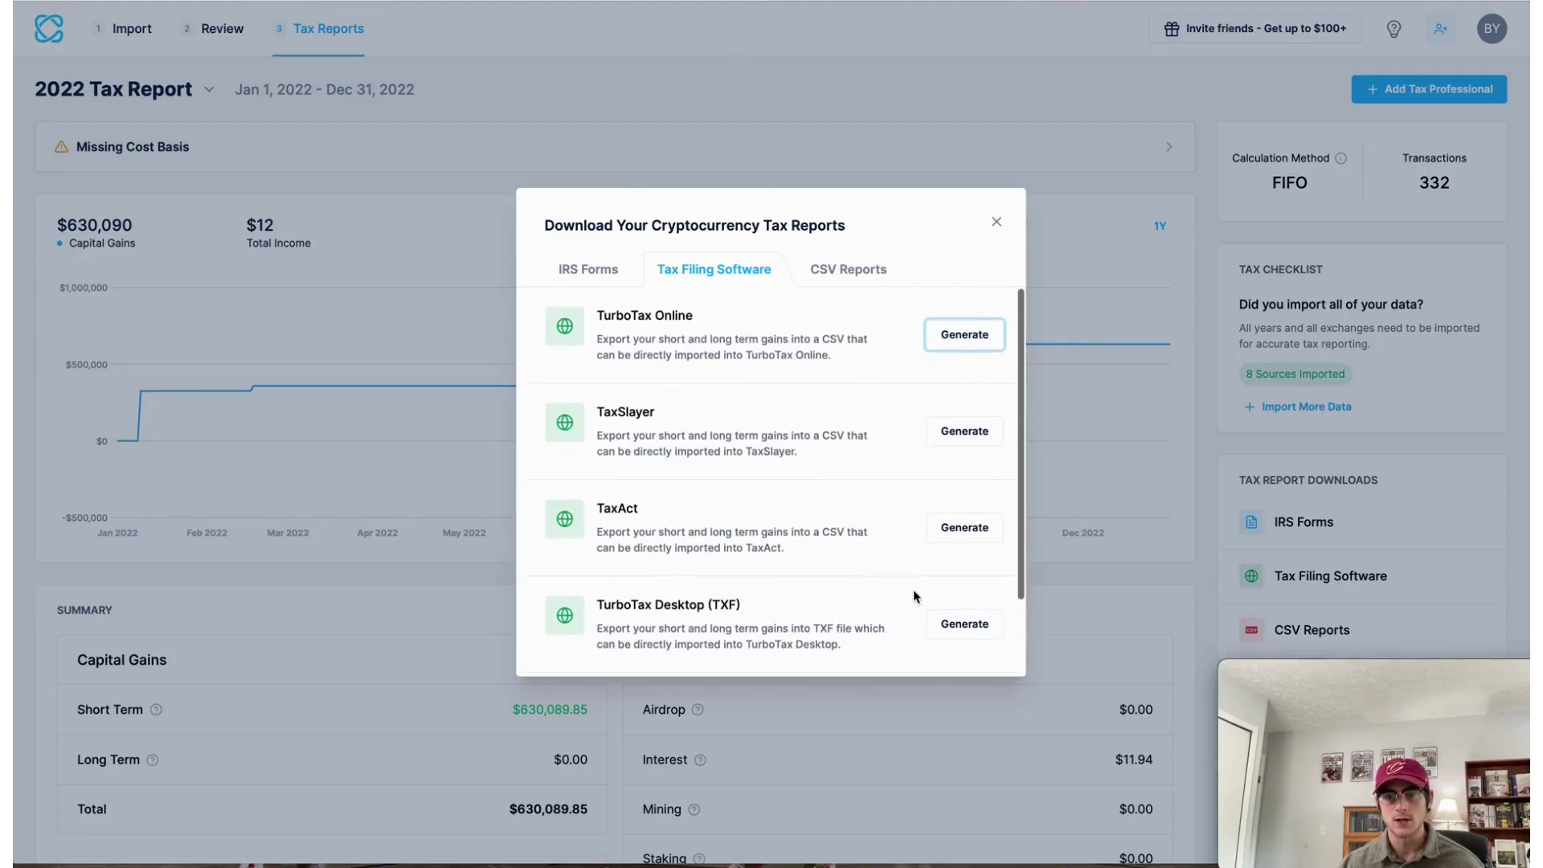
scroll(913, 590, "down", 2)
scroll(913, 590, "up", 1)
scroll(913, 590, "up", 2)
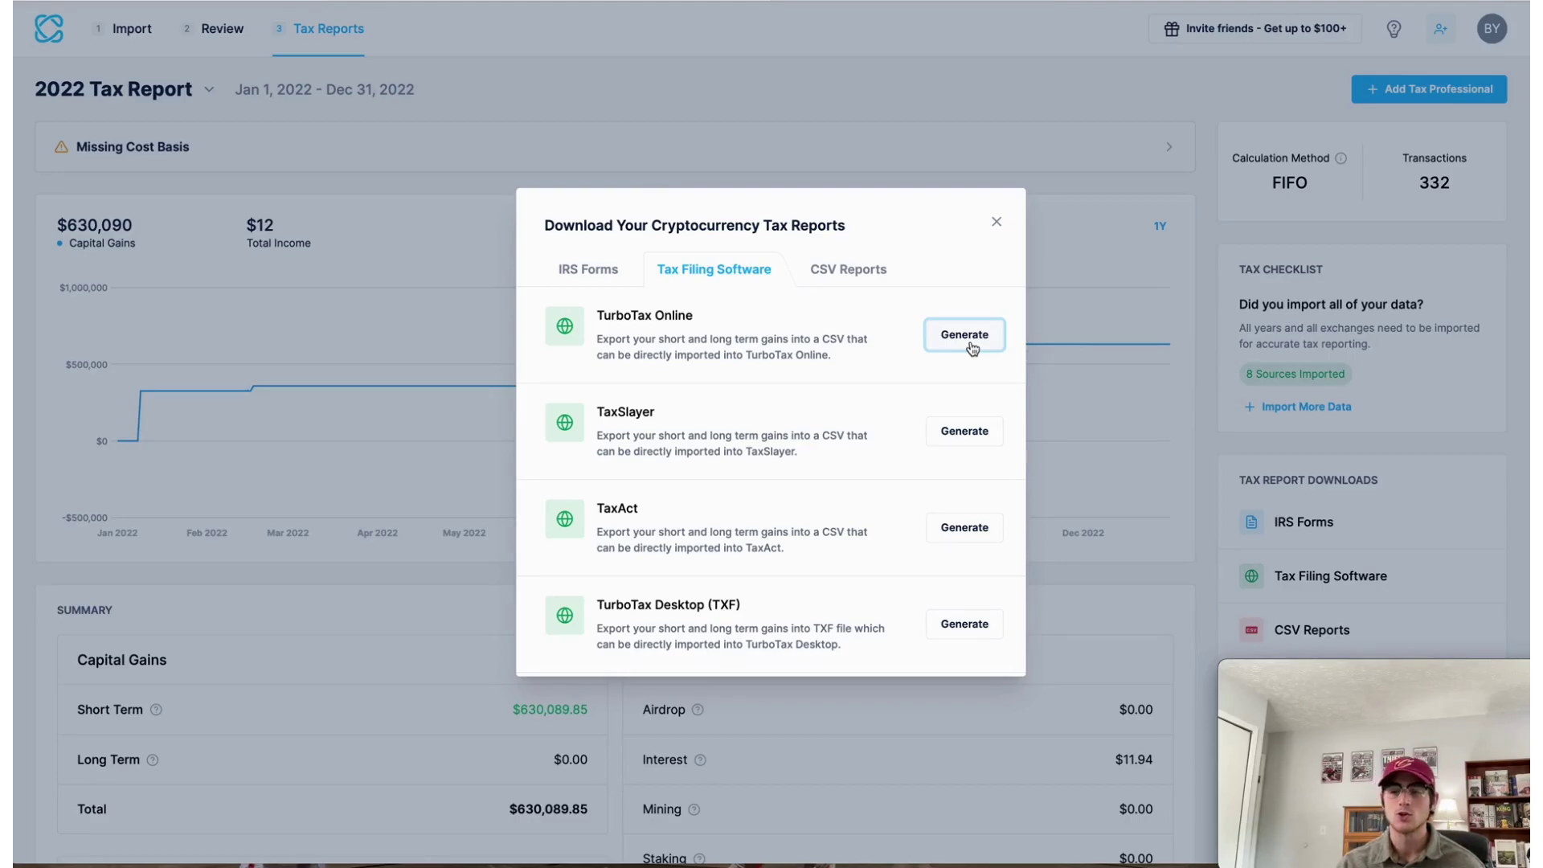
left_click(1253, 359)
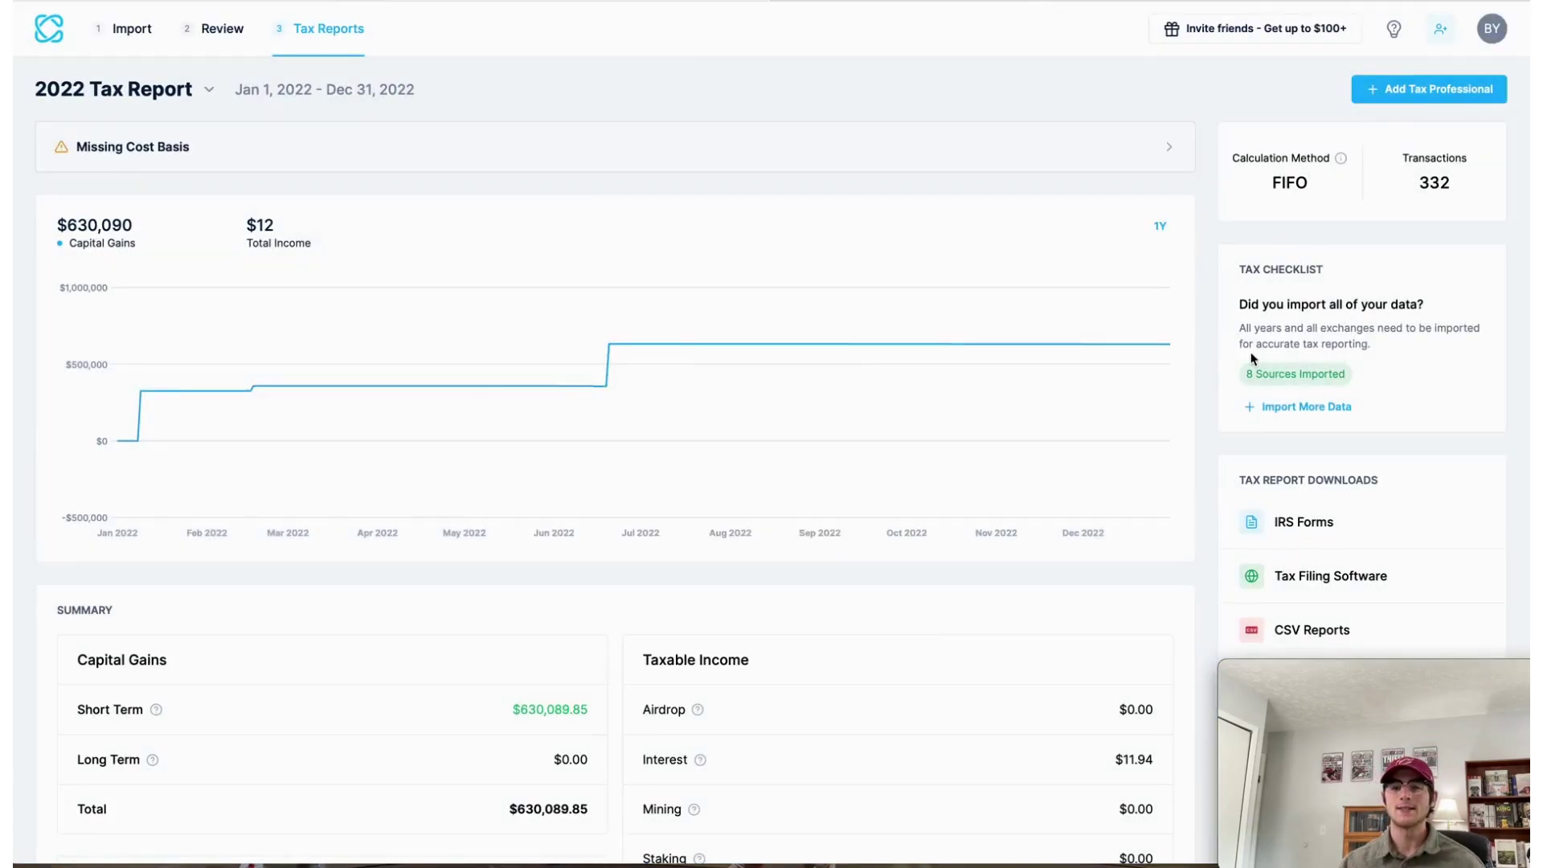